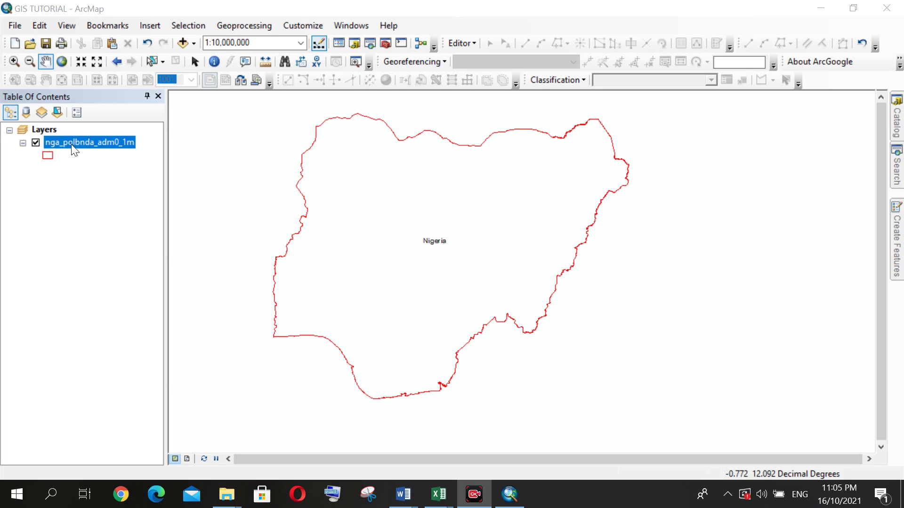
Open the Add Data dialog from the layers menu, then close it without adding anything
right_click(44, 131)
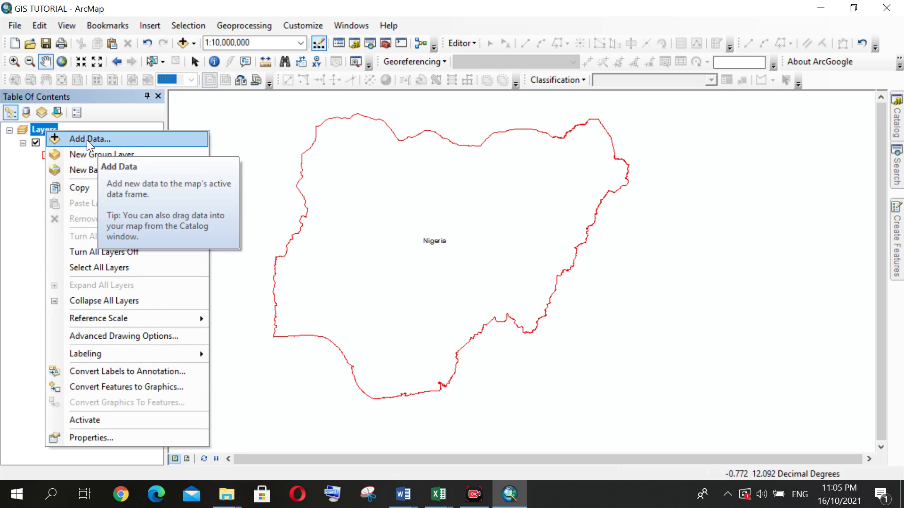
click(109, 138)
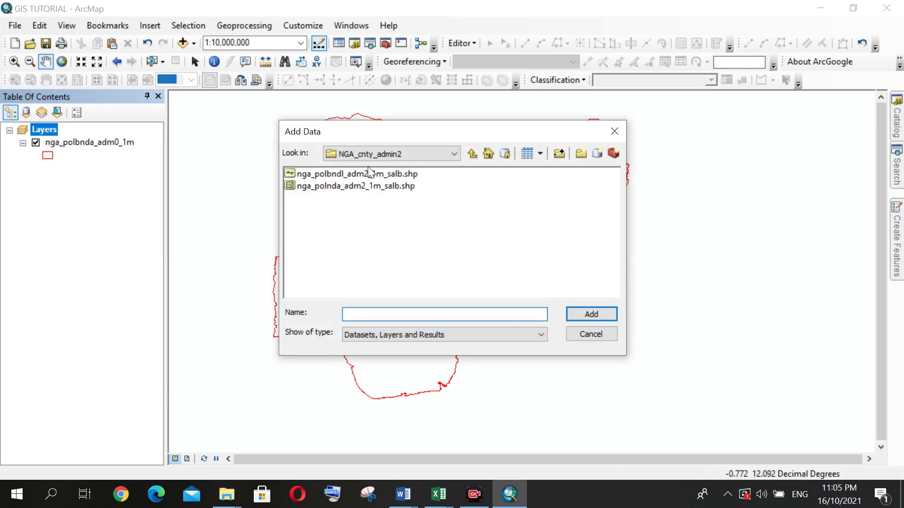
click(614, 131)
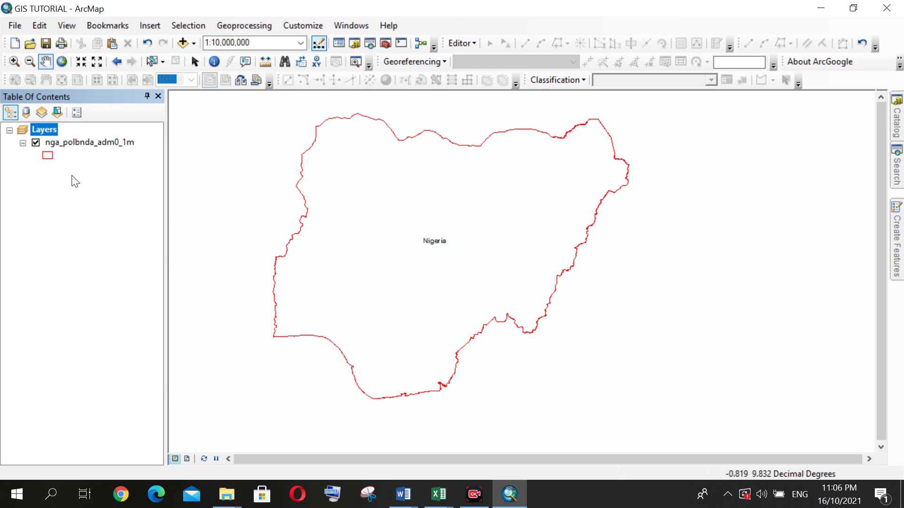
right_click(50, 132)
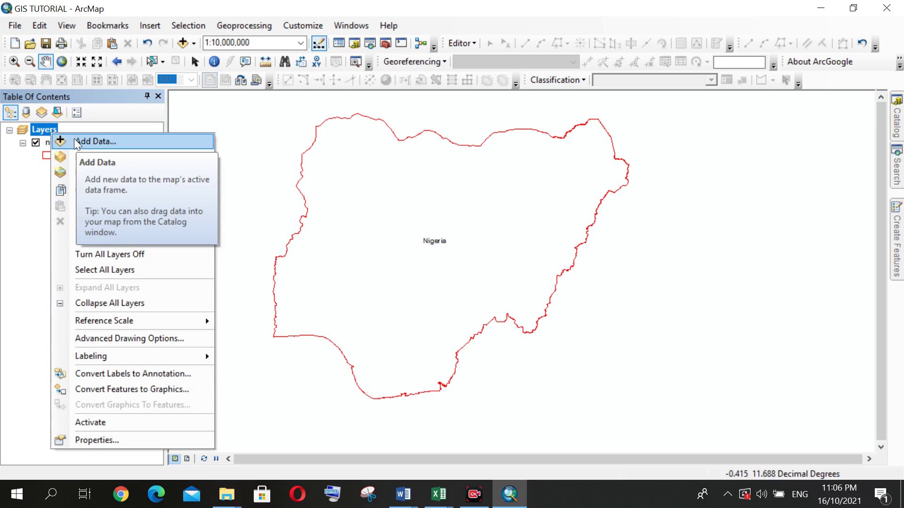
click(41, 130)
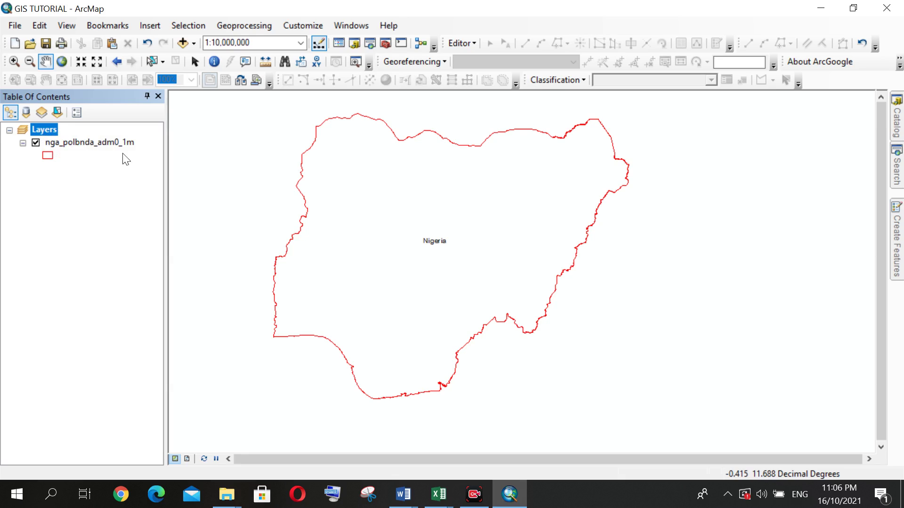
Browse the Catalog to Admin_1 > NGA_cnty_admin1 and drag nga_polbnda_adm1_1m_salb.shp onto the map
click(897, 122)
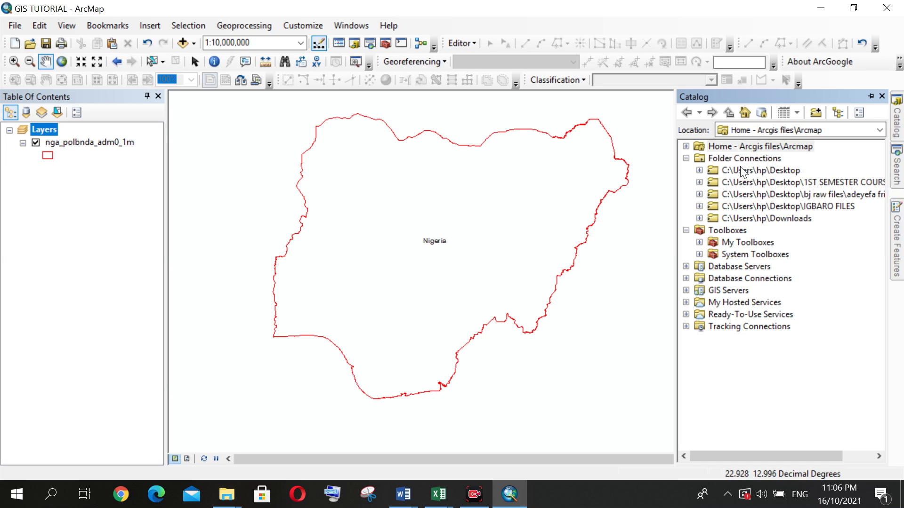
click(699, 170)
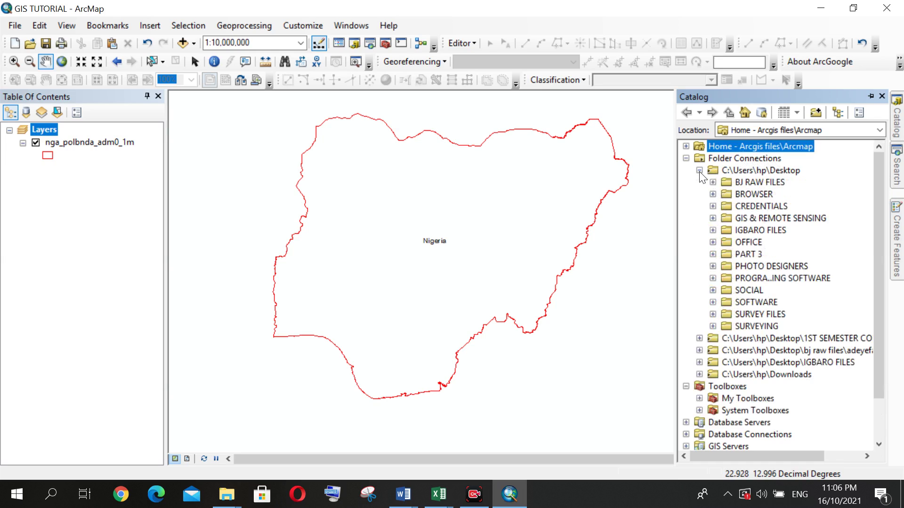
click(713, 314)
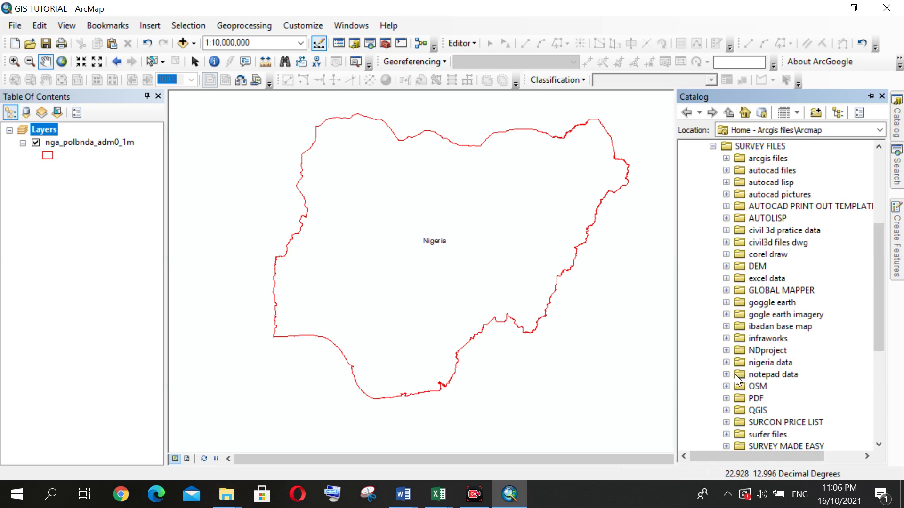
click(726, 363)
scroll(702, 312, down, 2)
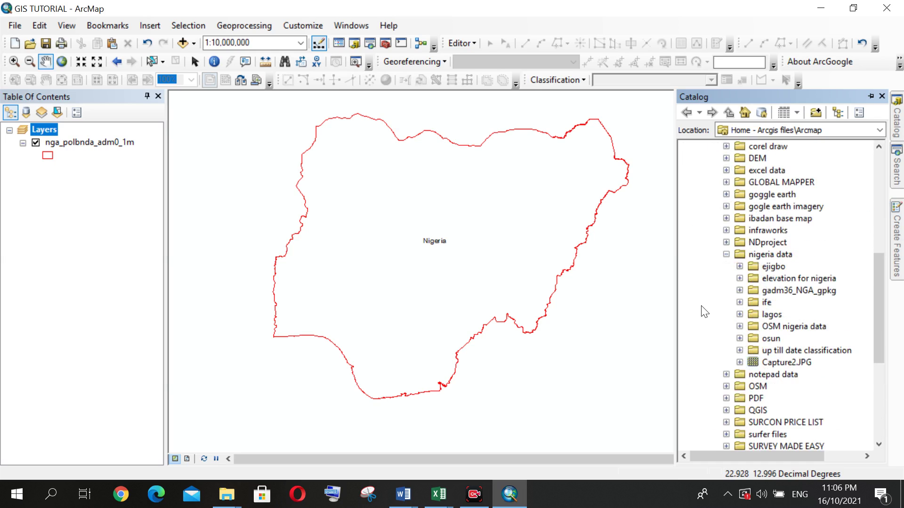
click(739, 326)
scroll(753, 323, down, 3)
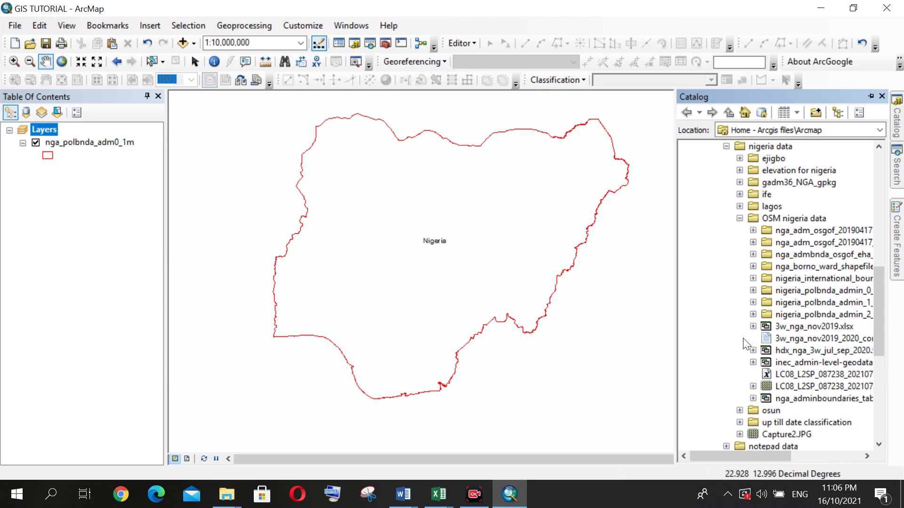
click(753, 303)
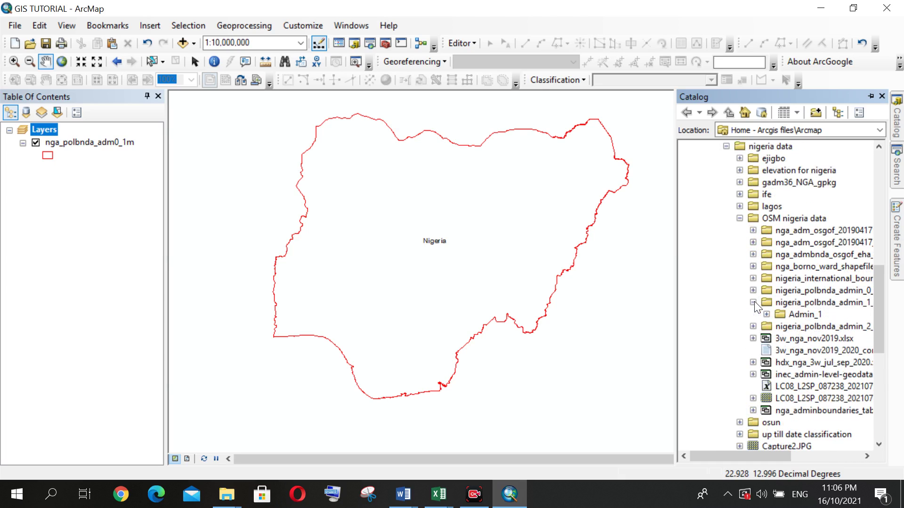
click(767, 315)
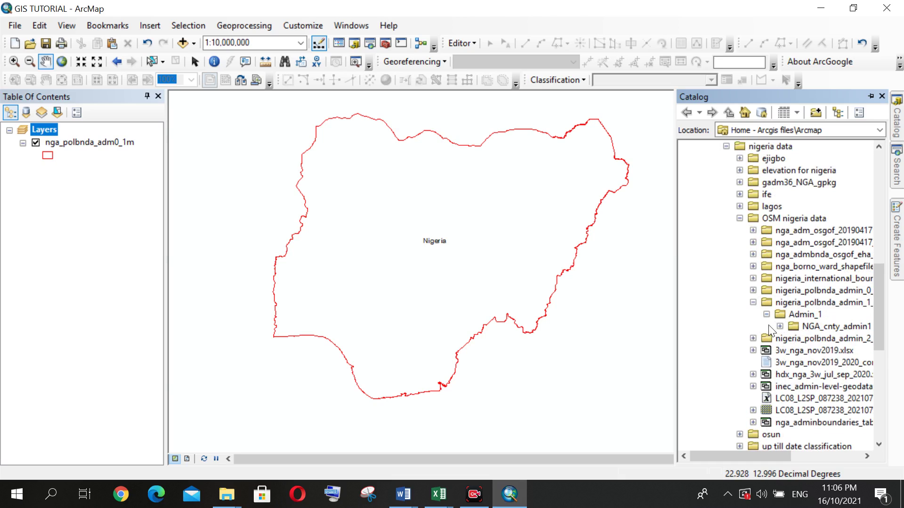
click(780, 327)
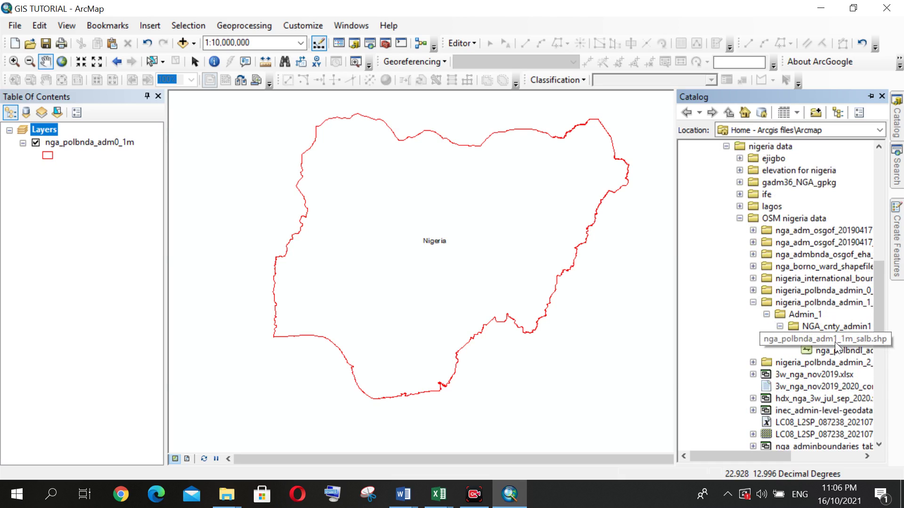
mouse_move(843, 340)
mouse_down()
mouse_move(795, 341)
mouse_move(826, 339)
mouse_up()
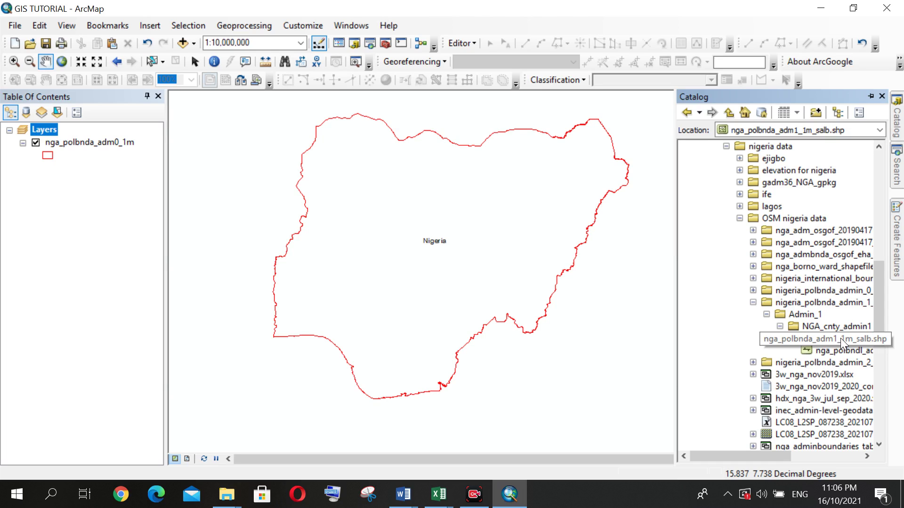
mouse_move(841, 340)
mouse_down()
mouse_move(612, 337)
mouse_move(424, 321)
mouse_up()
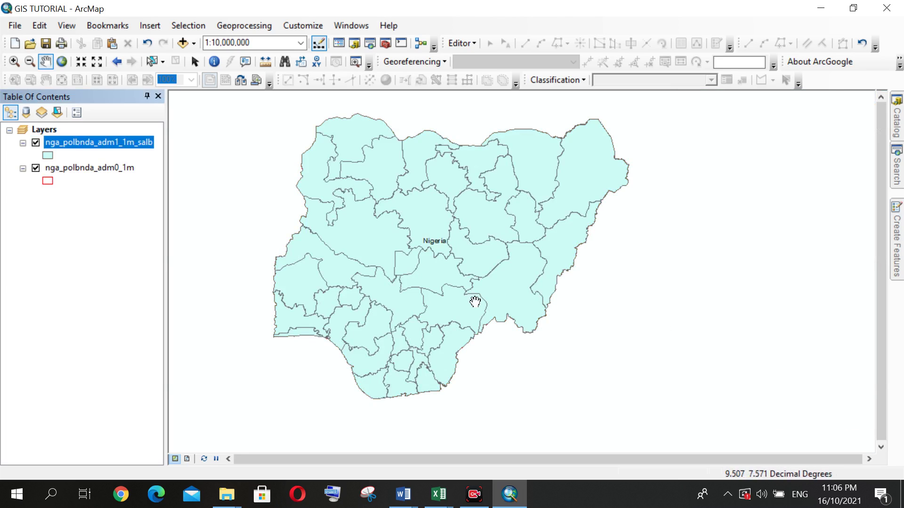
Drag nga_polnda_adm2_1m_salb.shp from Admin_2 > NGA_cnty_admin2 onto the map, then select the country and state layers
click(898, 120)
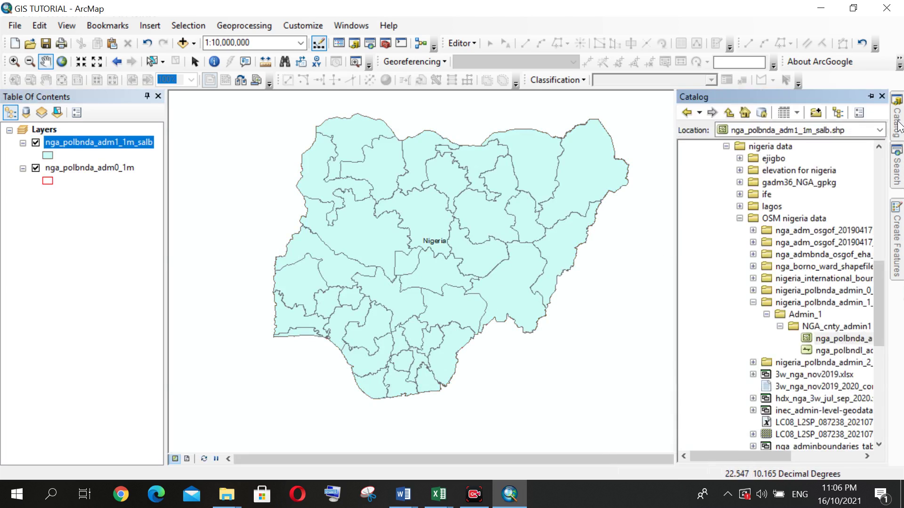
click(754, 362)
click(766, 374)
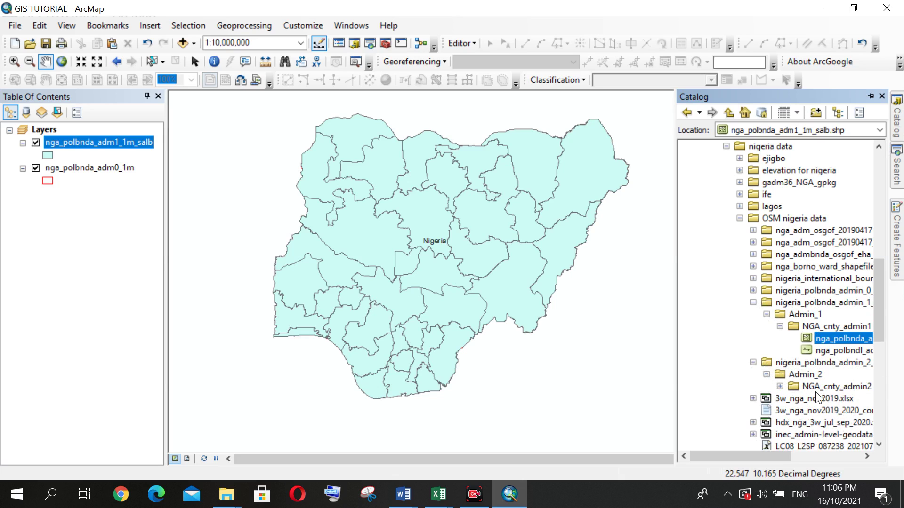
click(781, 386)
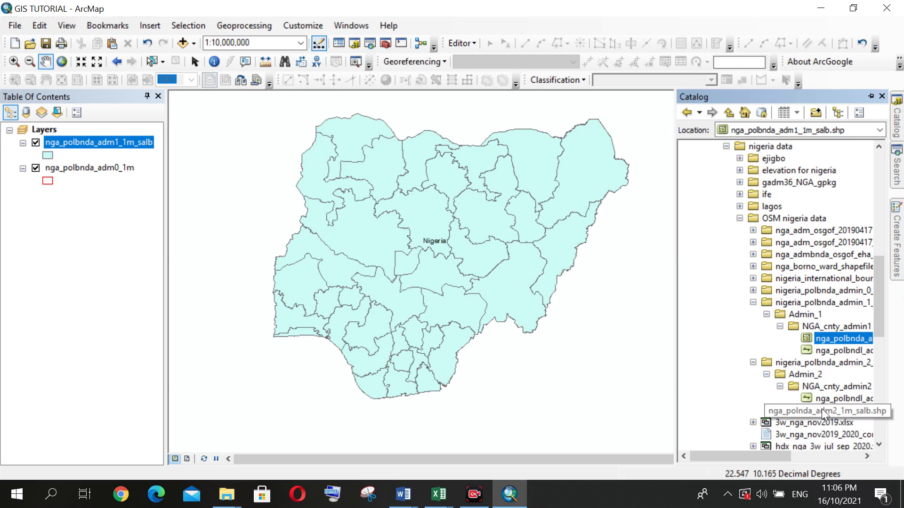
drag(843, 412, 318, 344)
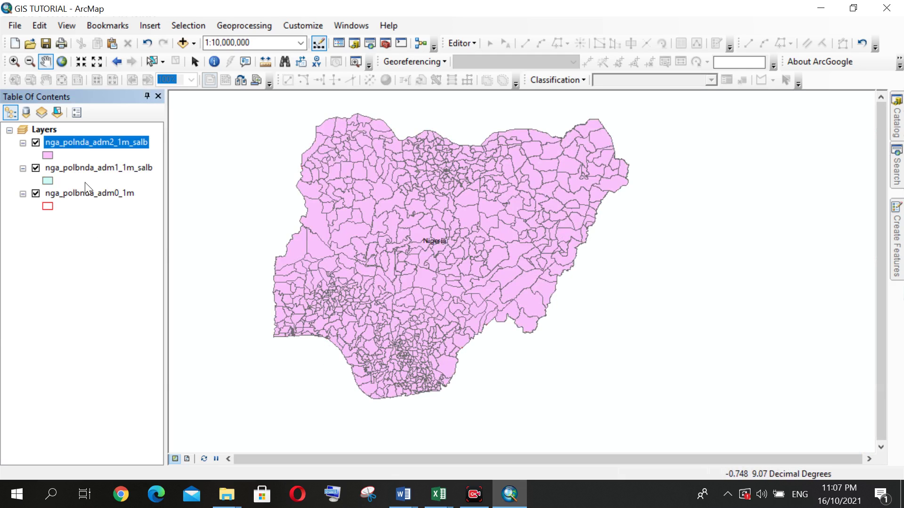
click(90, 194)
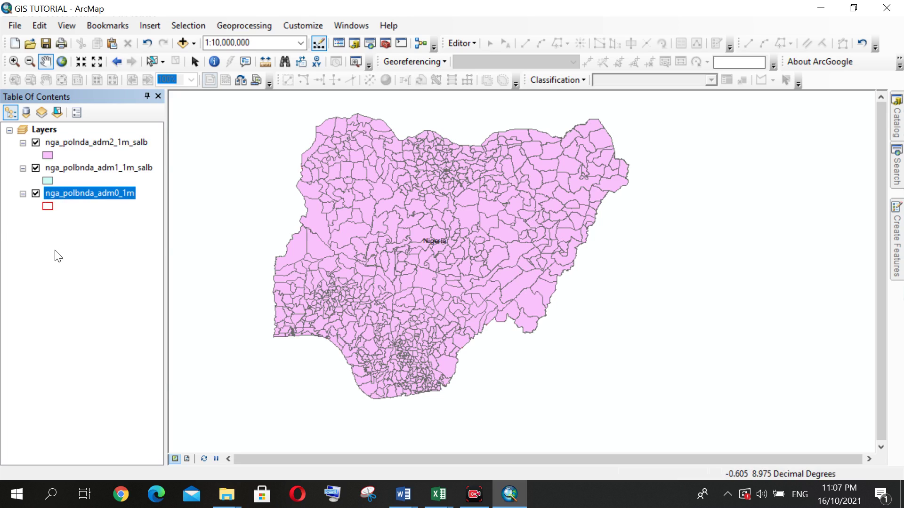
click(87, 168)
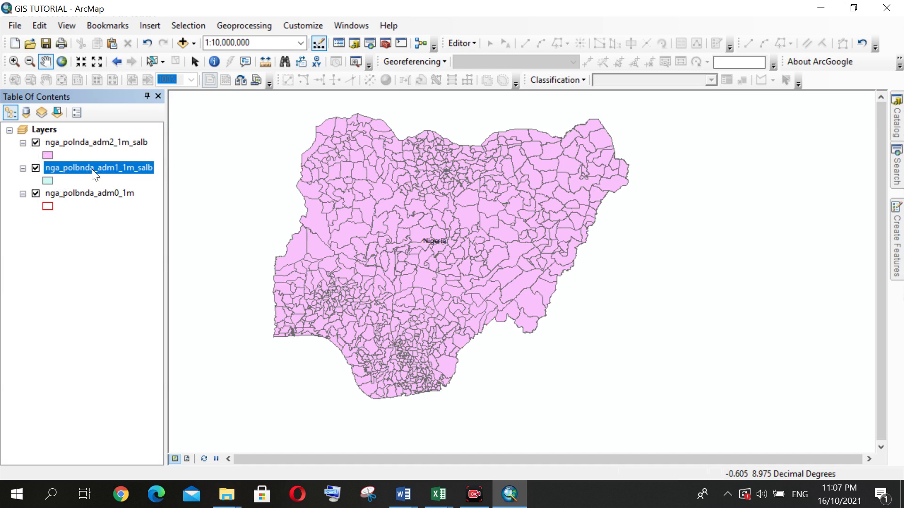
Move the LGA layer to the bottom and the state layer below adm0, then toggle adm0 off and on
click(68, 141)
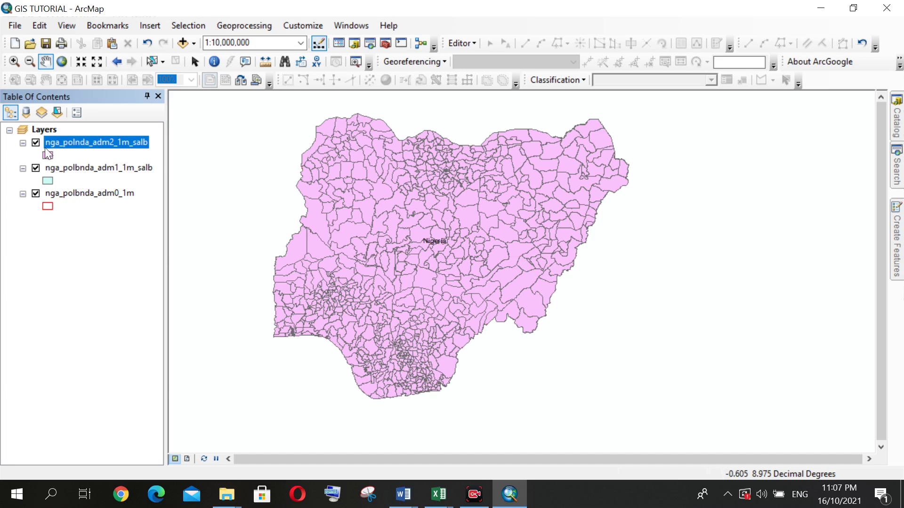
drag(69, 141, 70, 206)
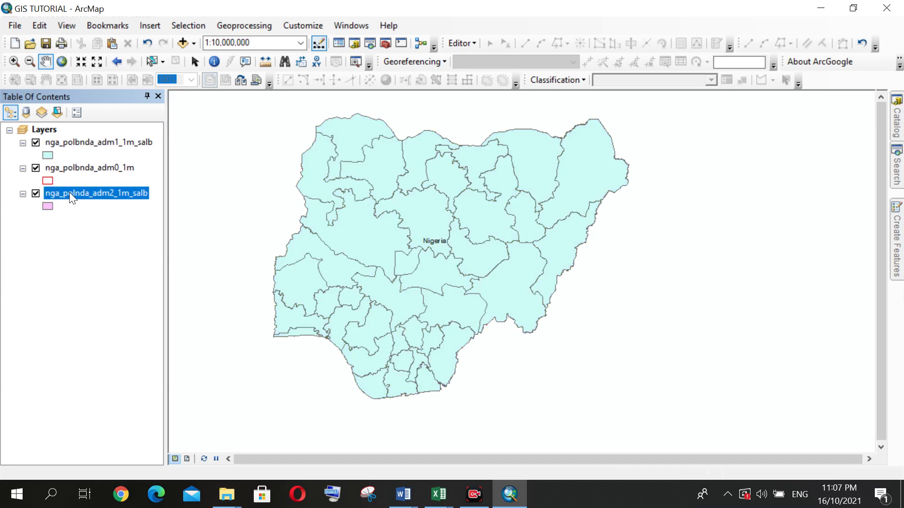
drag(91, 144, 94, 178)
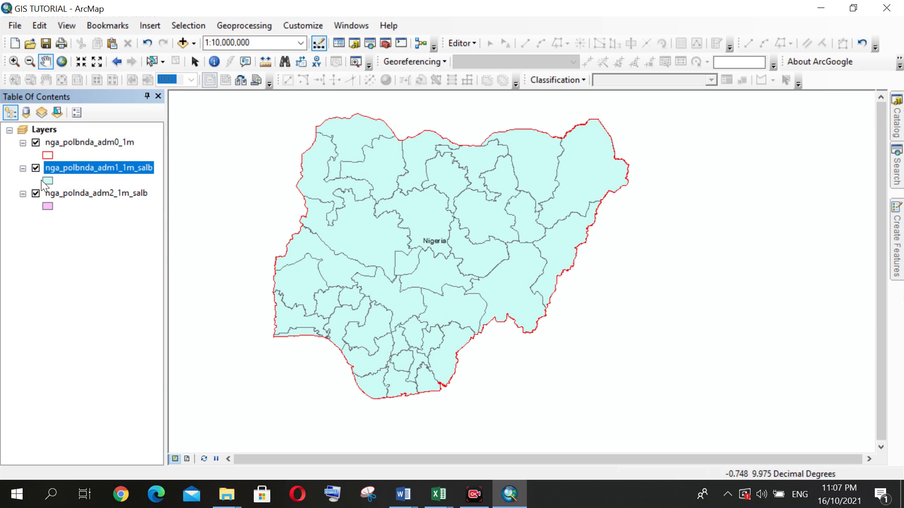
click(35, 143)
click(36, 143)
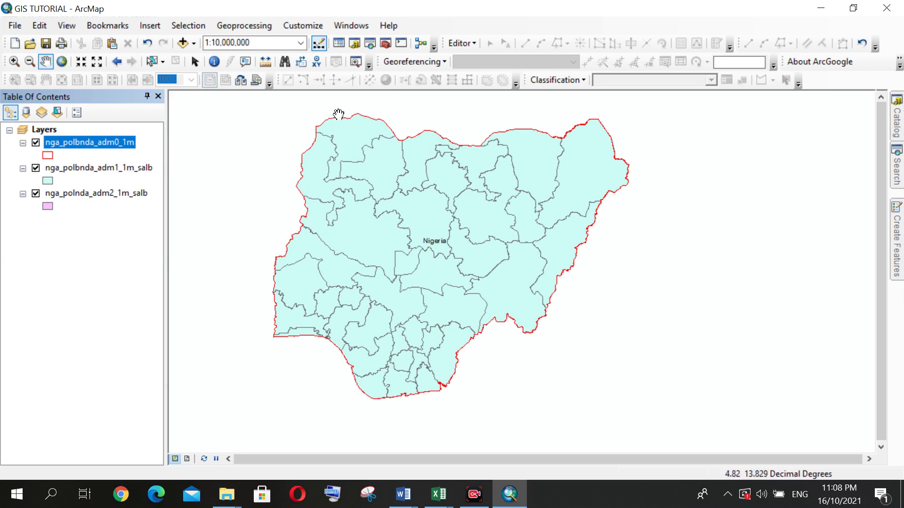
click(49, 155)
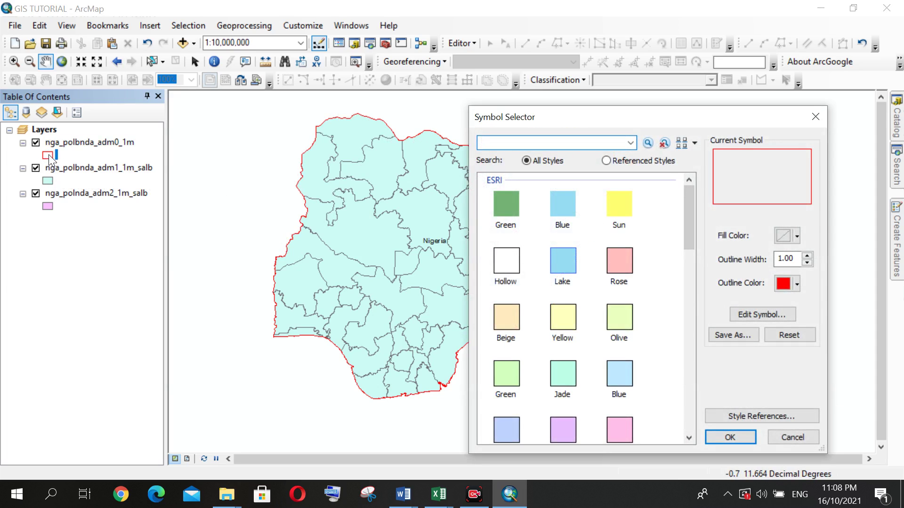
Confirm red as the country layer's outline colour in the Symbol Selector
click(50, 156)
drag(597, 121, 552, 89)
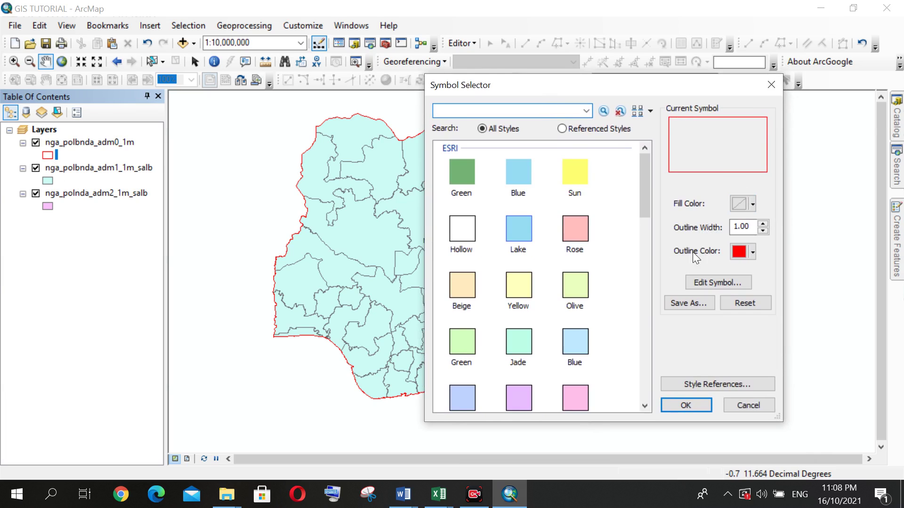
click(752, 253)
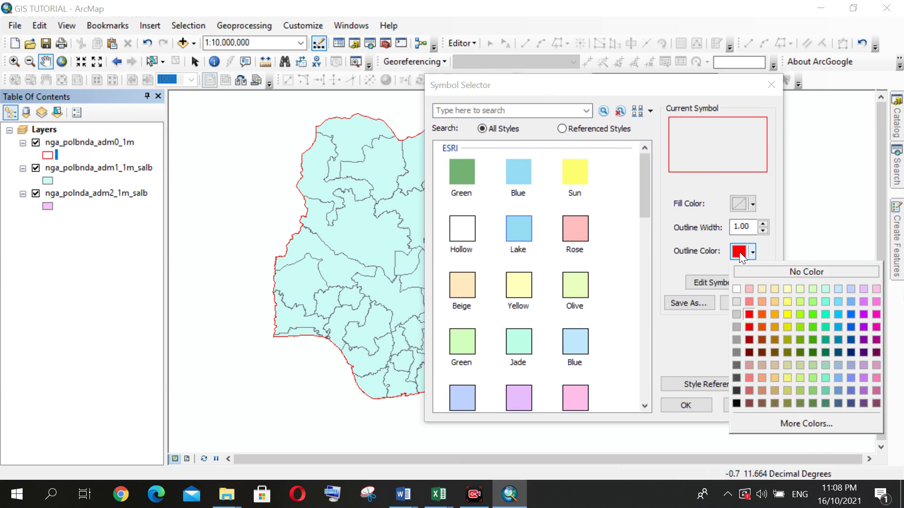
click(740, 252)
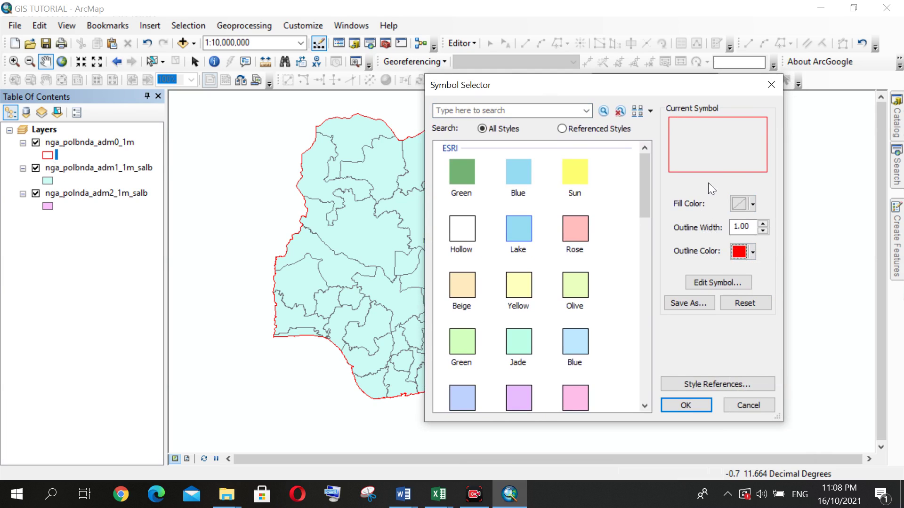
click(694, 402)
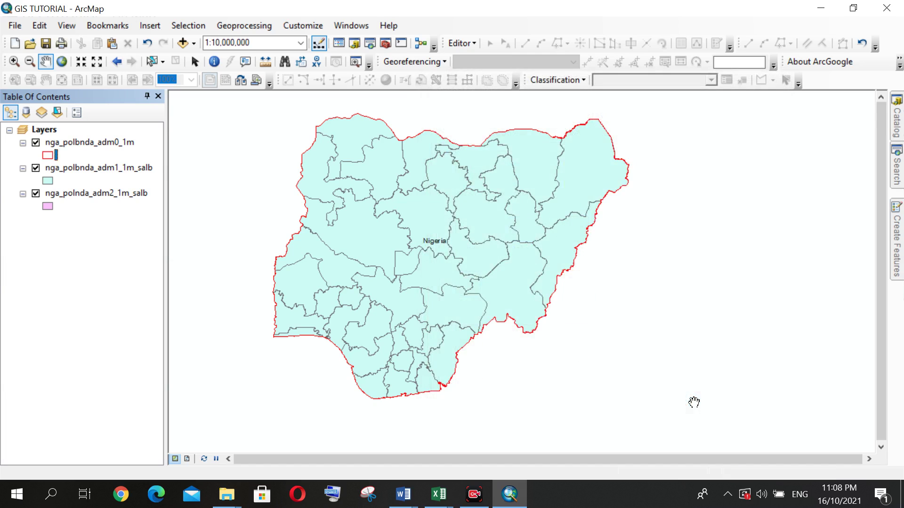
Try a country outline width of 3, then set it back to 1
click(45, 156)
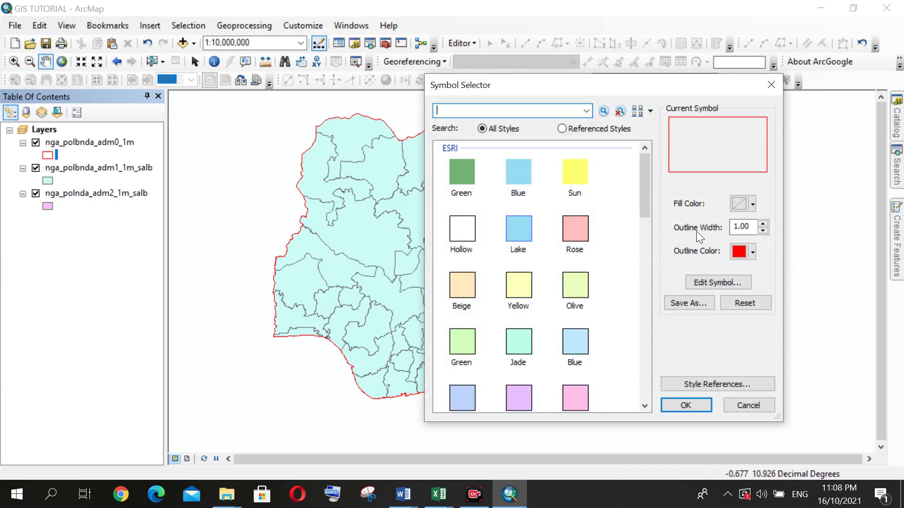
double_click(743, 227)
click(762, 224)
click(763, 225)
click(678, 404)
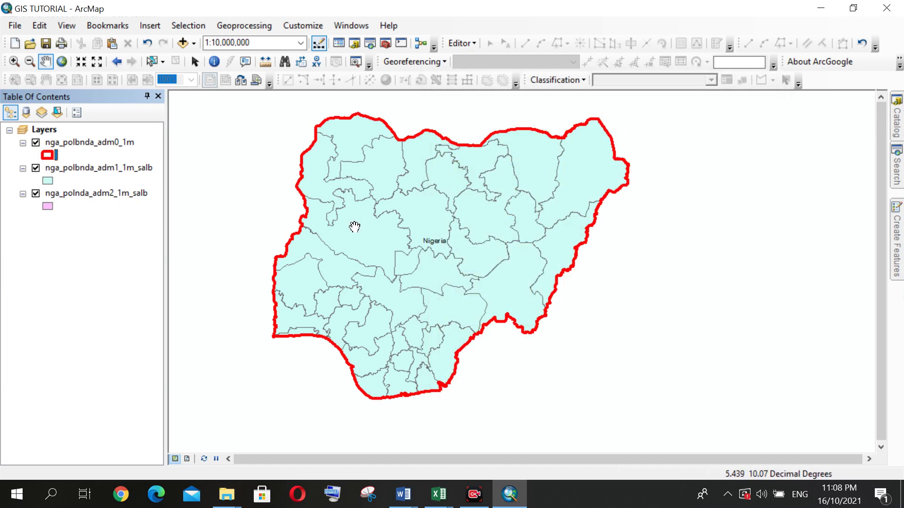
click(49, 155)
click(763, 231)
click(763, 231)
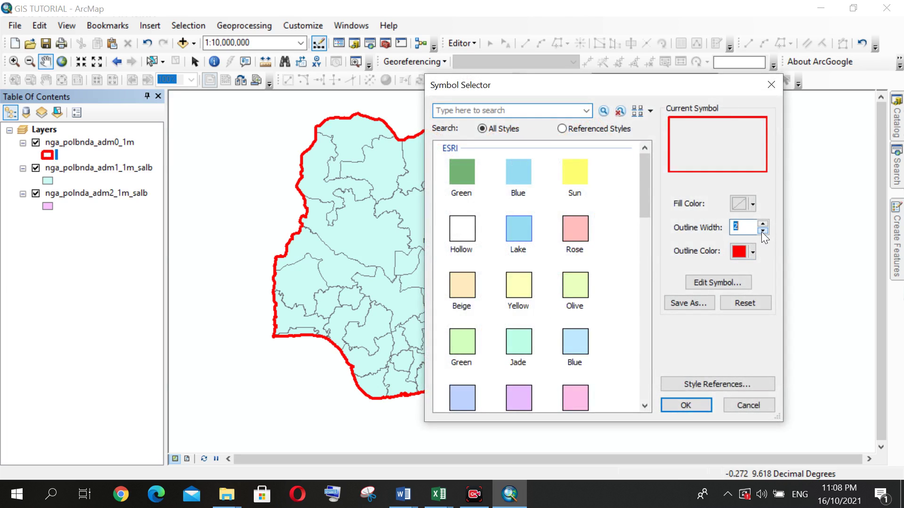
click(685, 406)
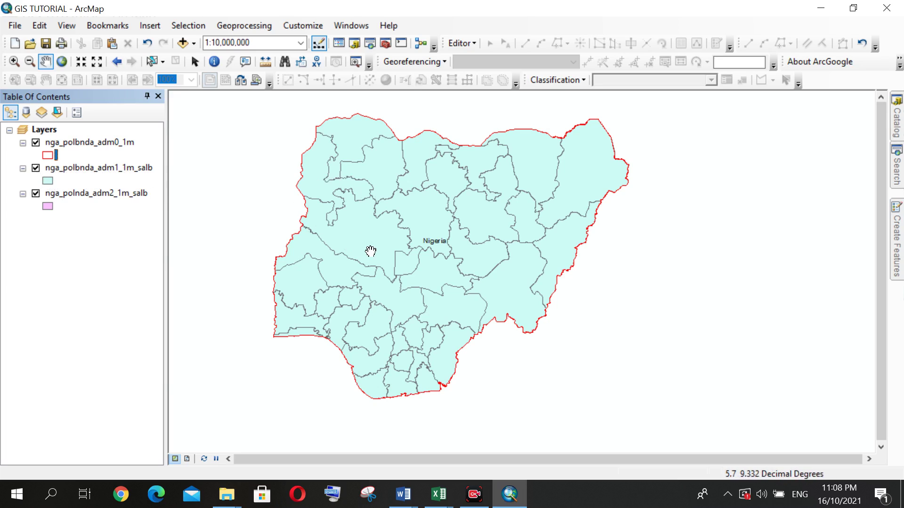
Make the state layer Hollow with a bright green outline of width 1
click(49, 181)
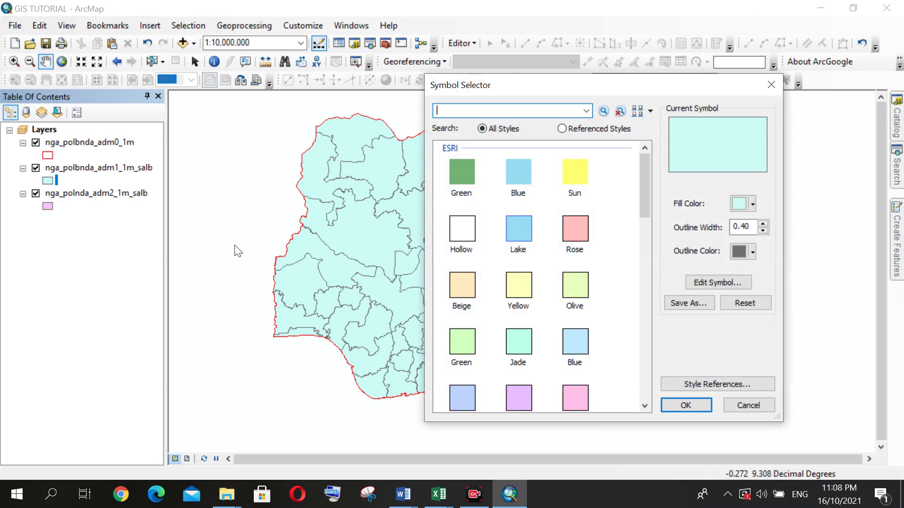
click(466, 235)
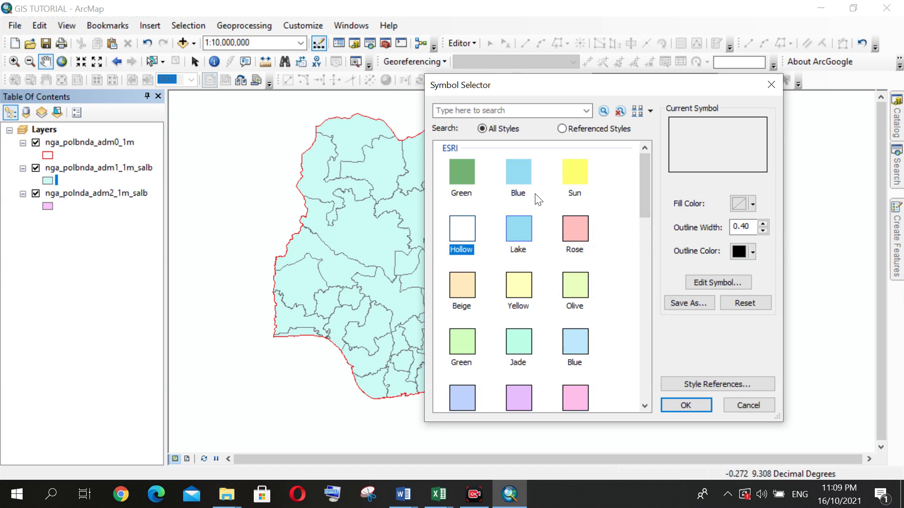
click(738, 254)
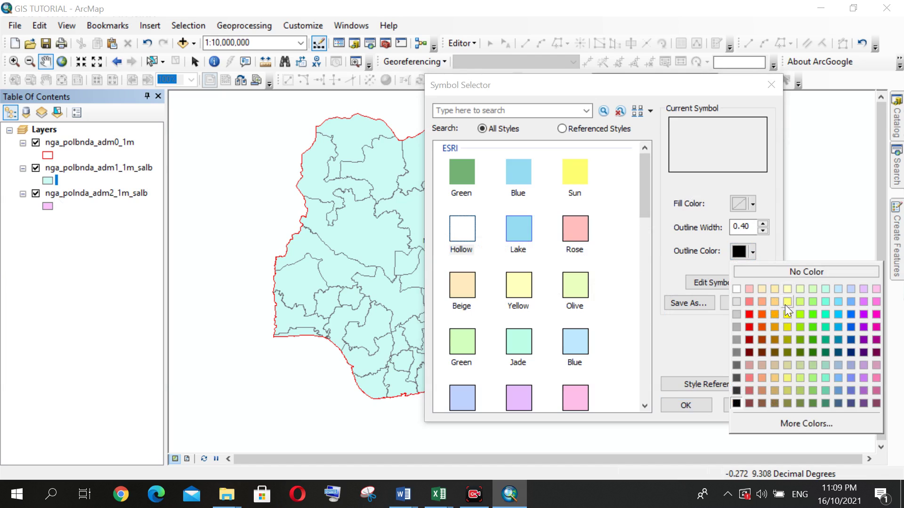
click(784, 304)
click(739, 252)
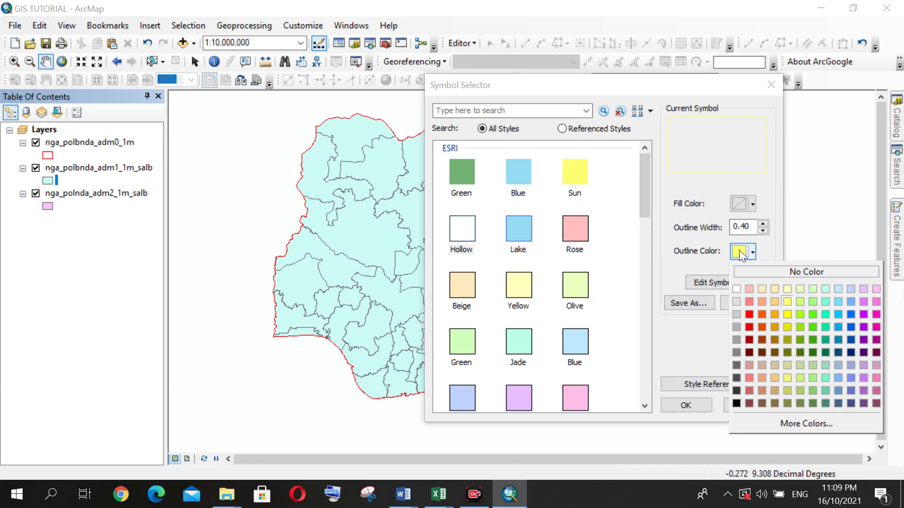
click(812, 315)
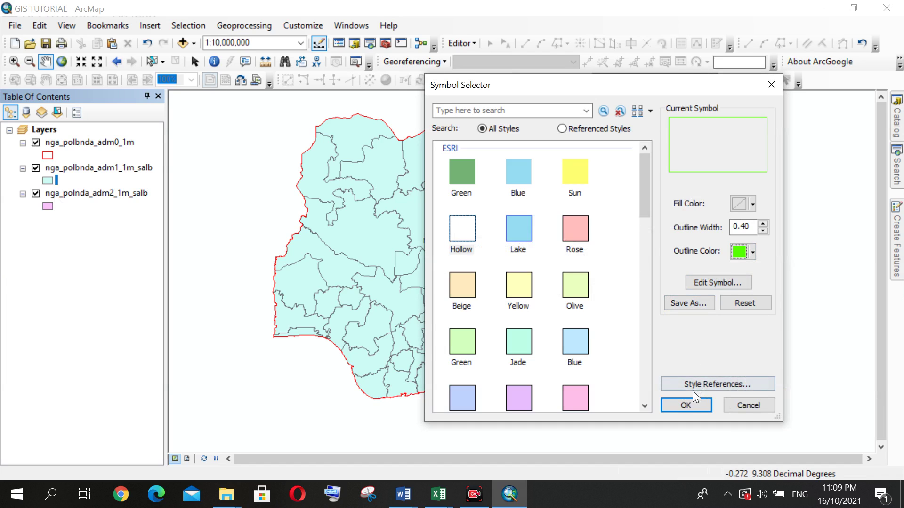
click(763, 224)
click(682, 404)
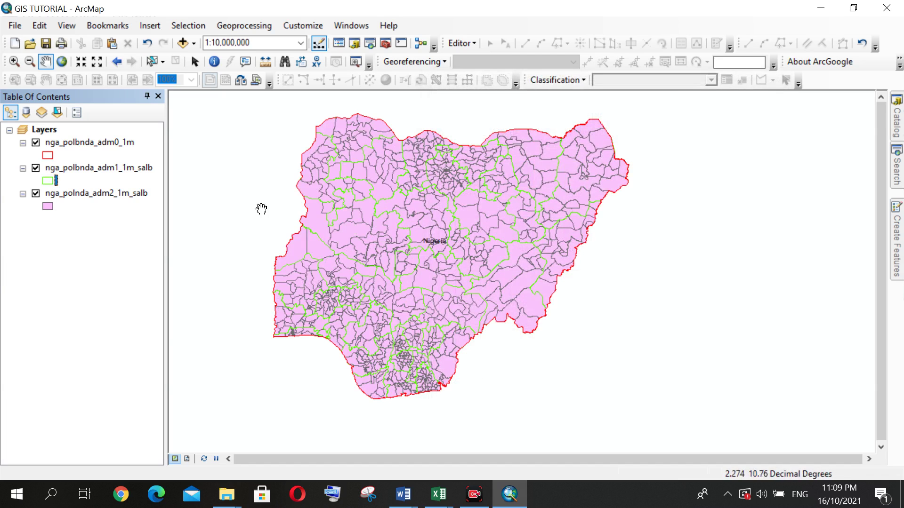
Zoom and pan the map to inspect the green state boundaries over the pink LGAs
scroll(340, 263, up, 2)
scroll(336, 261, up, 1)
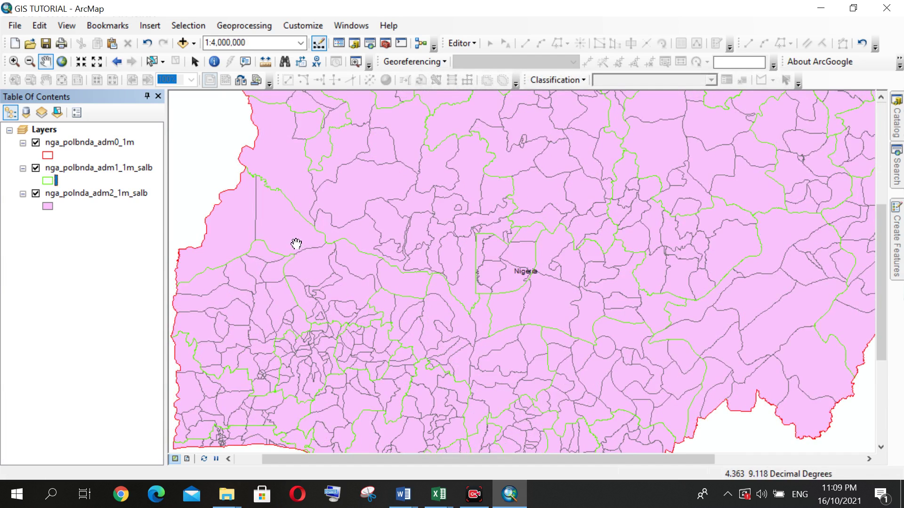
scroll(278, 259, down, 2)
scroll(358, 270, down, 2)
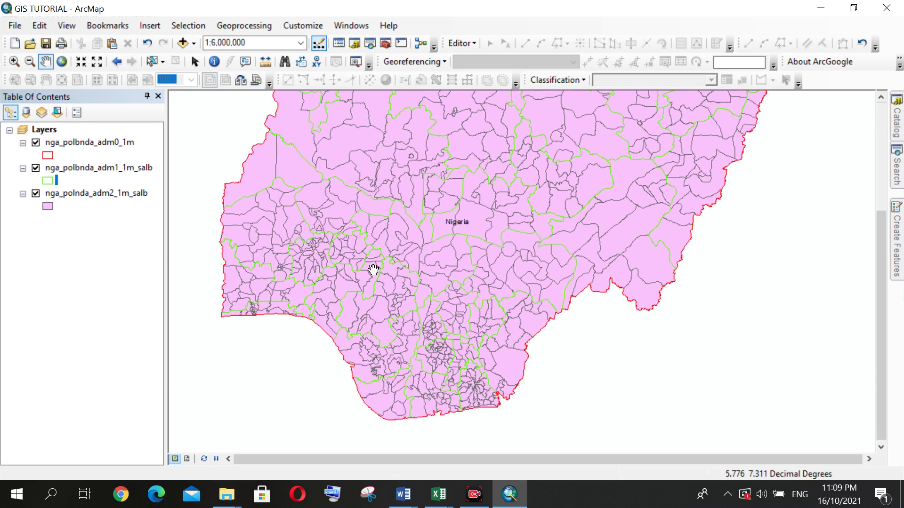
drag(375, 193, 376, 213)
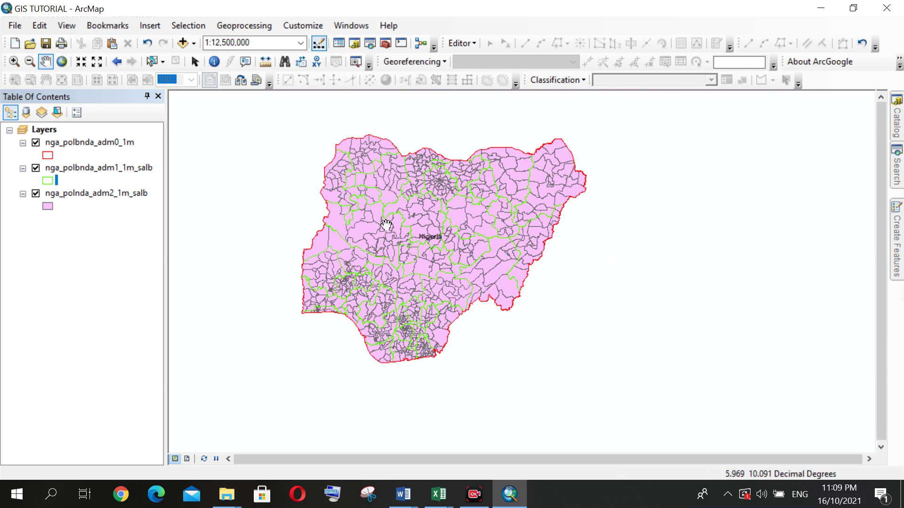
drag(389, 225, 355, 224)
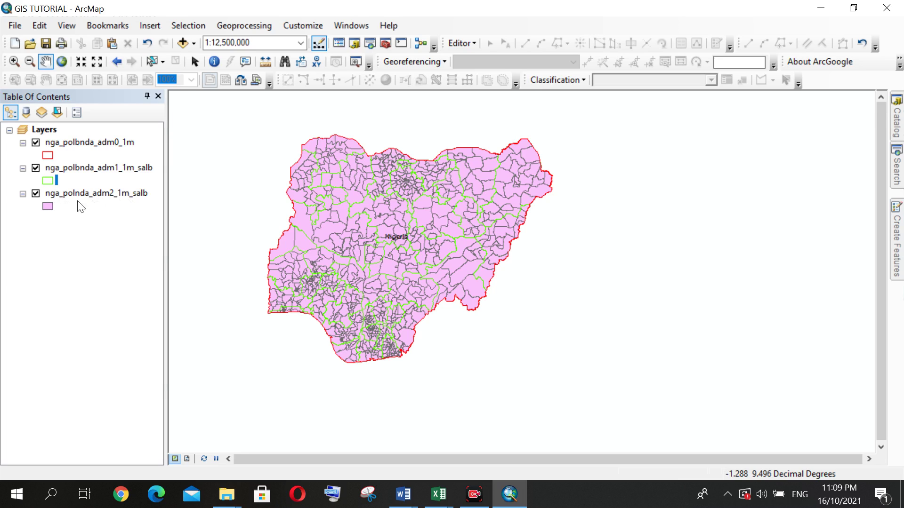
click(49, 207)
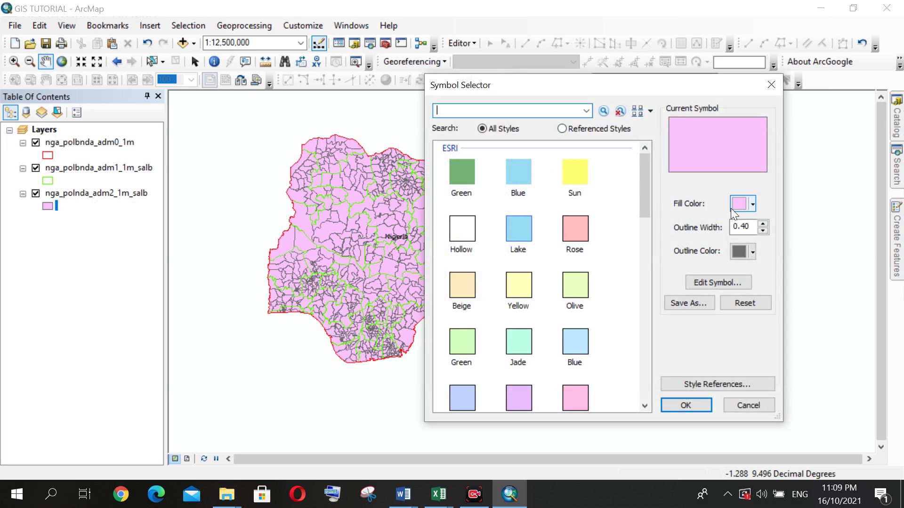
Switch the LGA symbol to Hollow with a blue outline colour
click(738, 203)
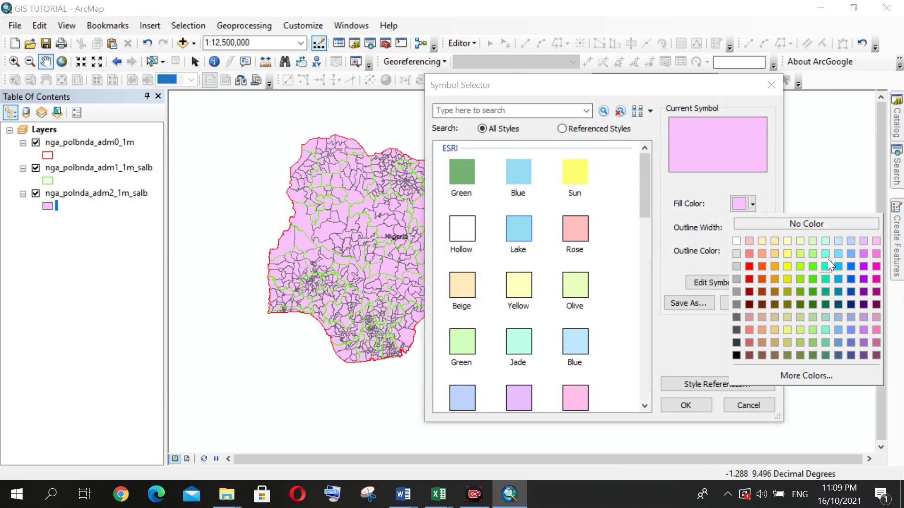
click(850, 276)
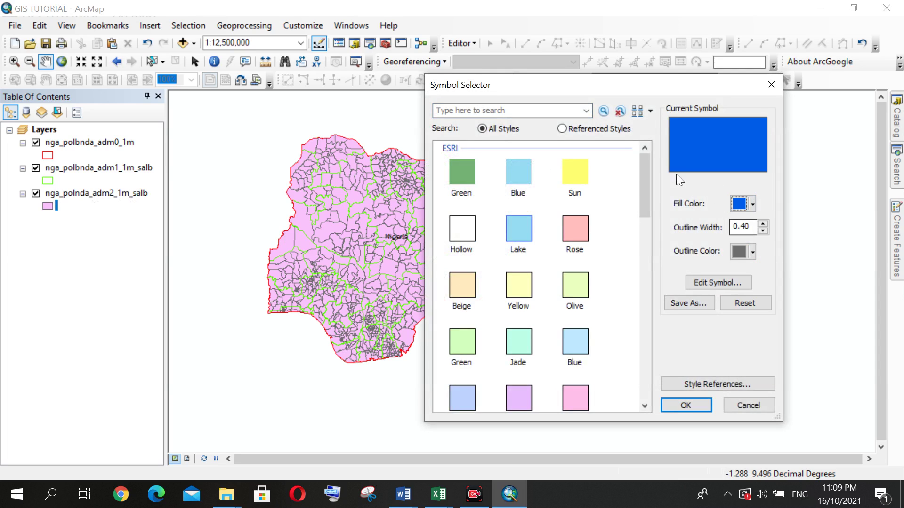
click(764, 223)
click(457, 235)
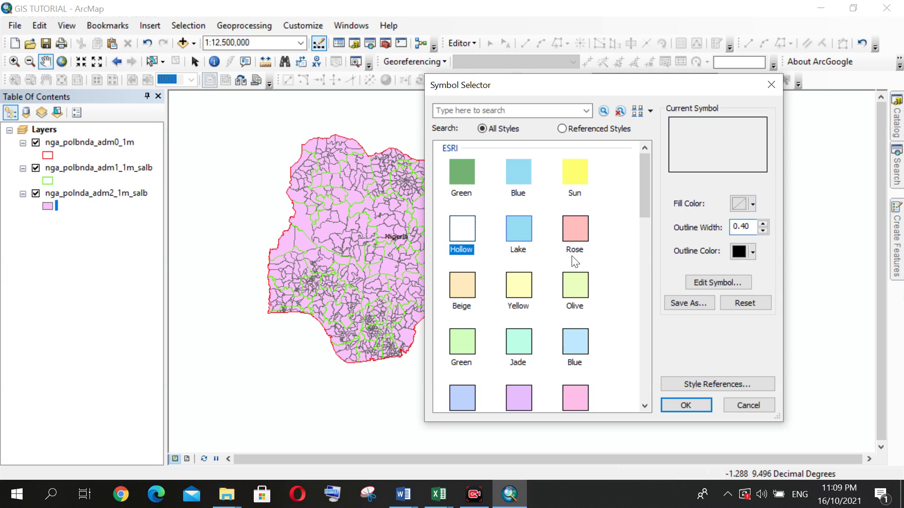
click(741, 251)
click(850, 315)
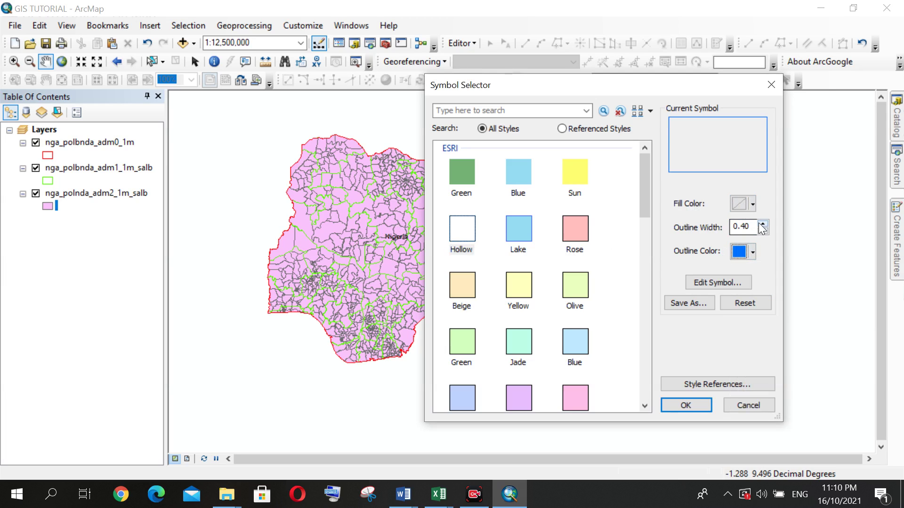
click(695, 409)
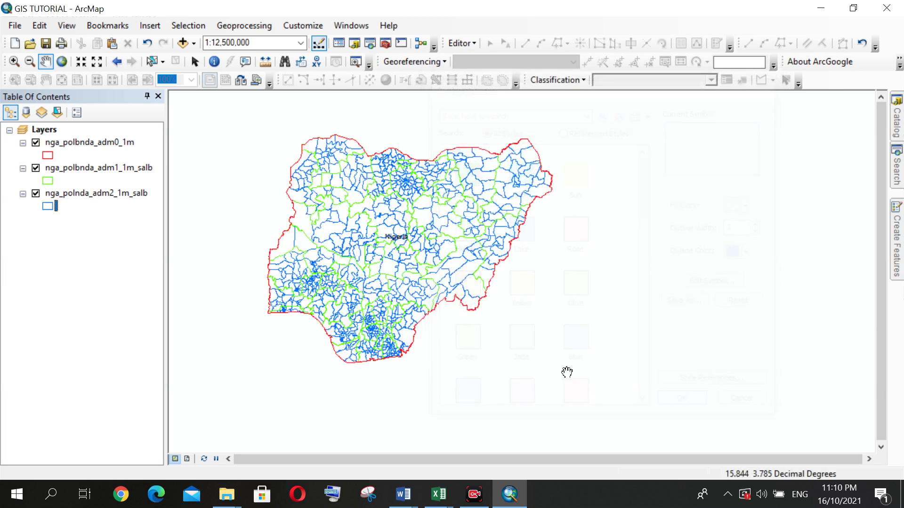
Zoom and recentre Nigeria in the view, then bring up the adm0 Symbol Selector
scroll(300, 290, up, 4)
scroll(397, 328, down, 4)
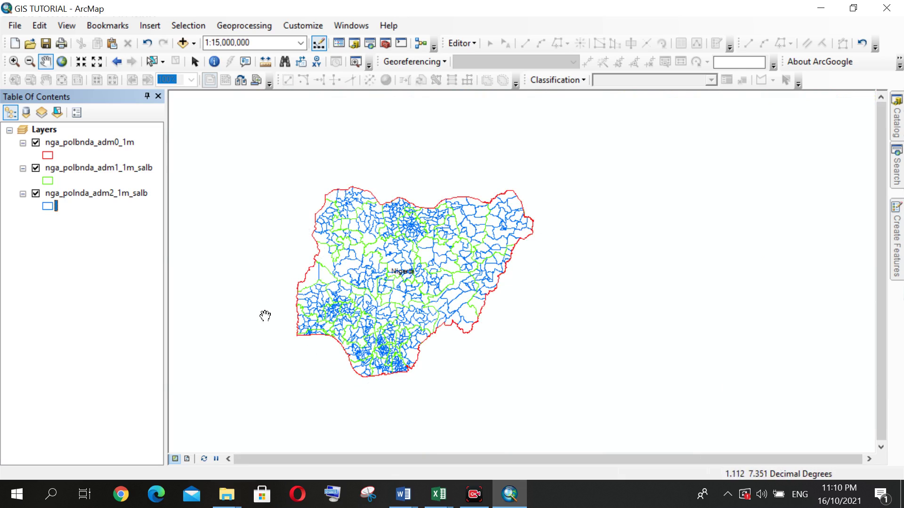
scroll(427, 283, up, 1)
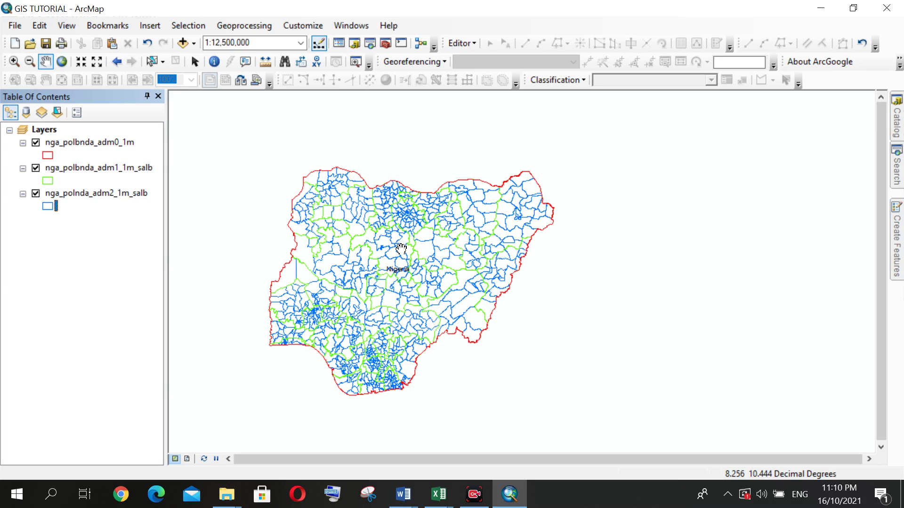
drag(352, 317, 365, 296)
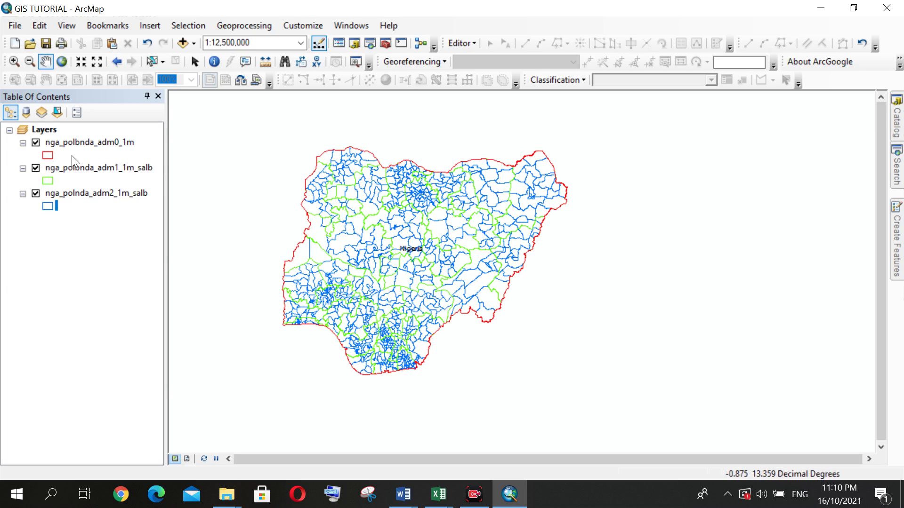
click(47, 157)
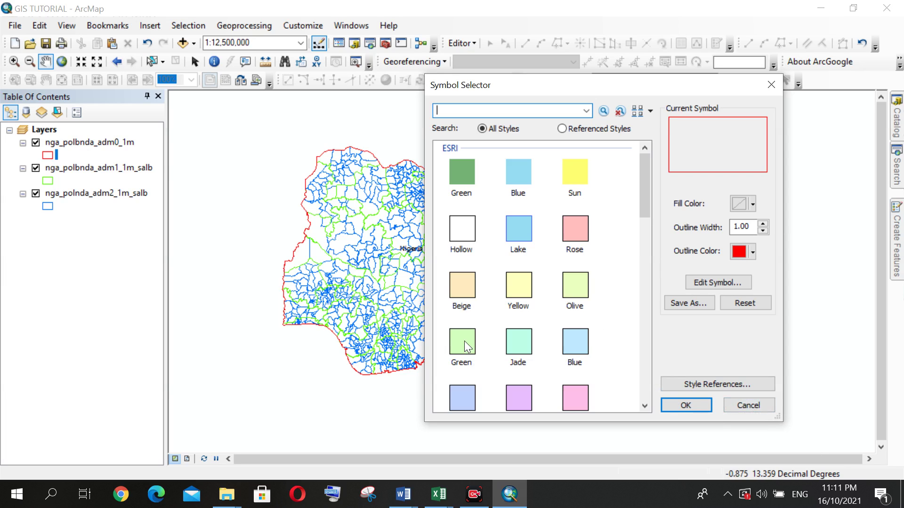
Fill the country layer nga_polbnda_adm0_1m with solid red
click(742, 405)
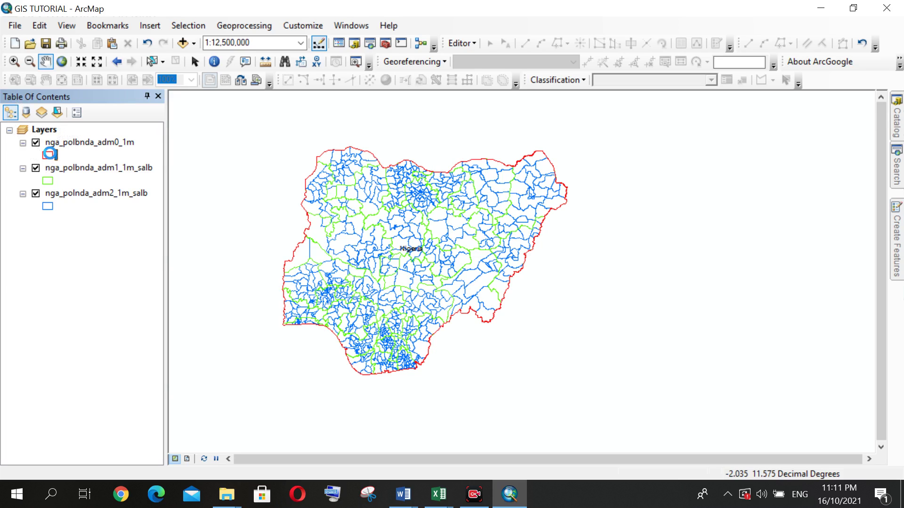
double_click(48, 155)
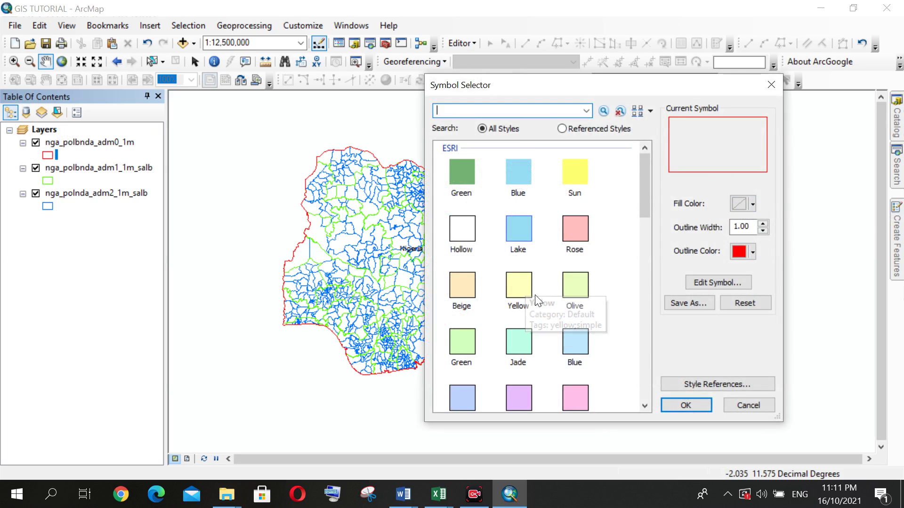
click(739, 204)
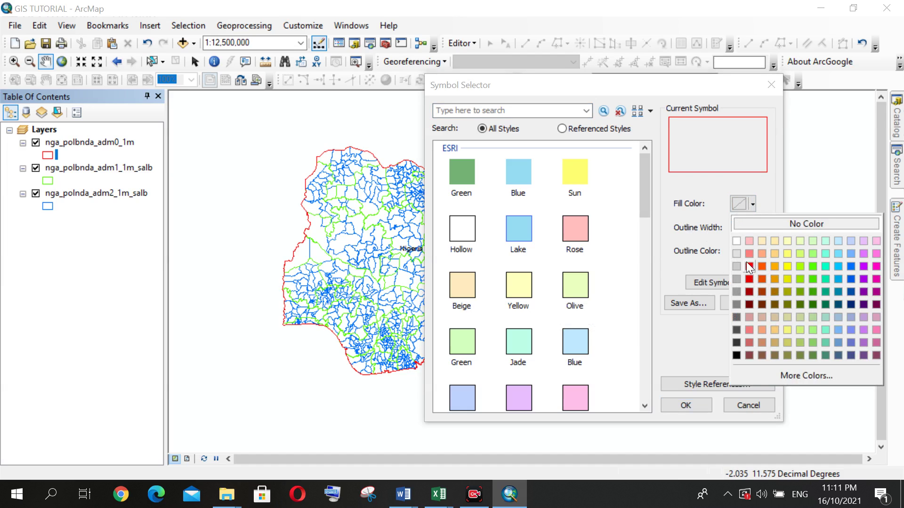
click(748, 264)
click(689, 404)
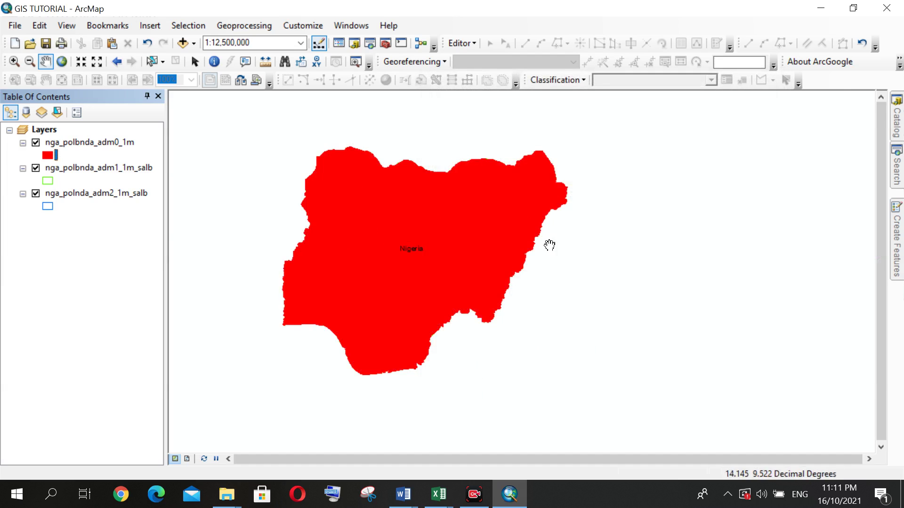
Fill the state layer nga_polbnda_adm1_1m_salb with bright green
click(47, 180)
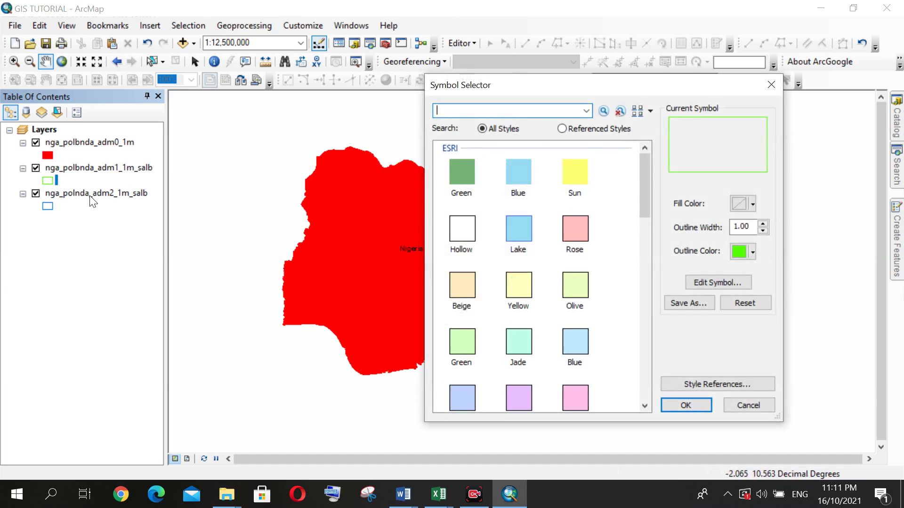
click(742, 201)
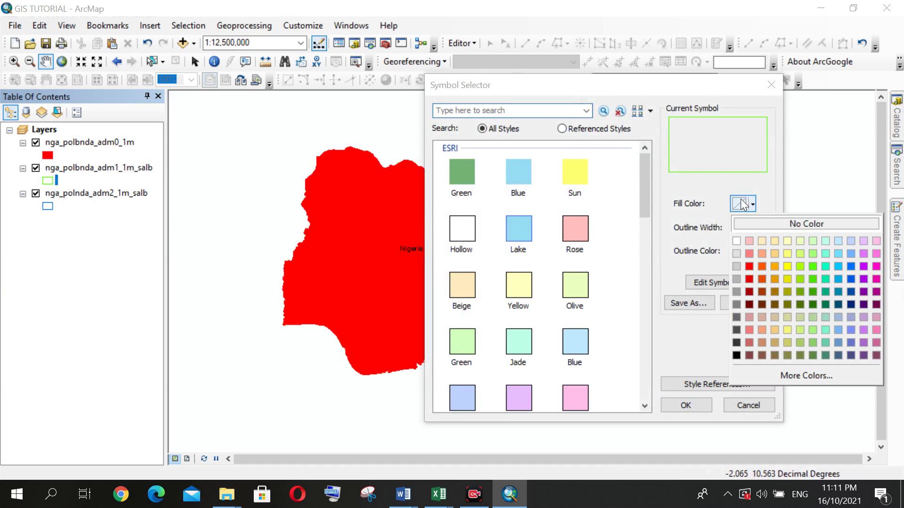
click(808, 267)
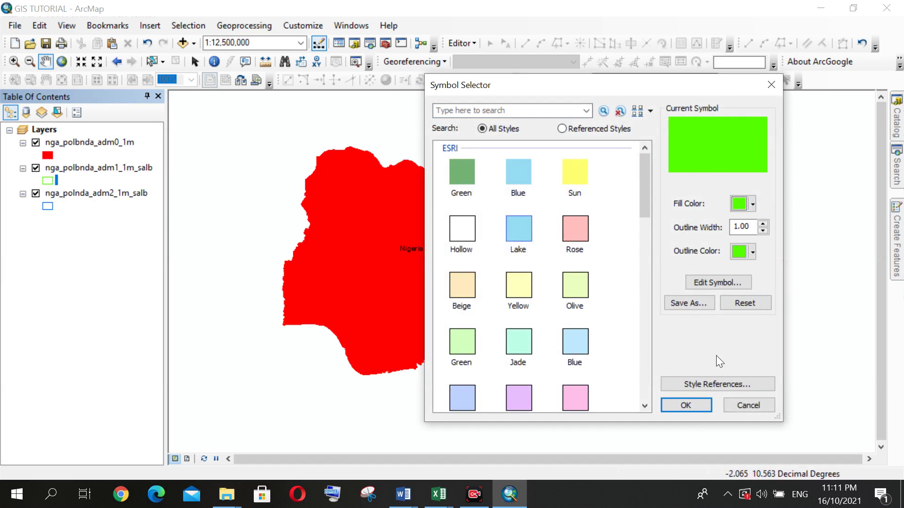
click(688, 406)
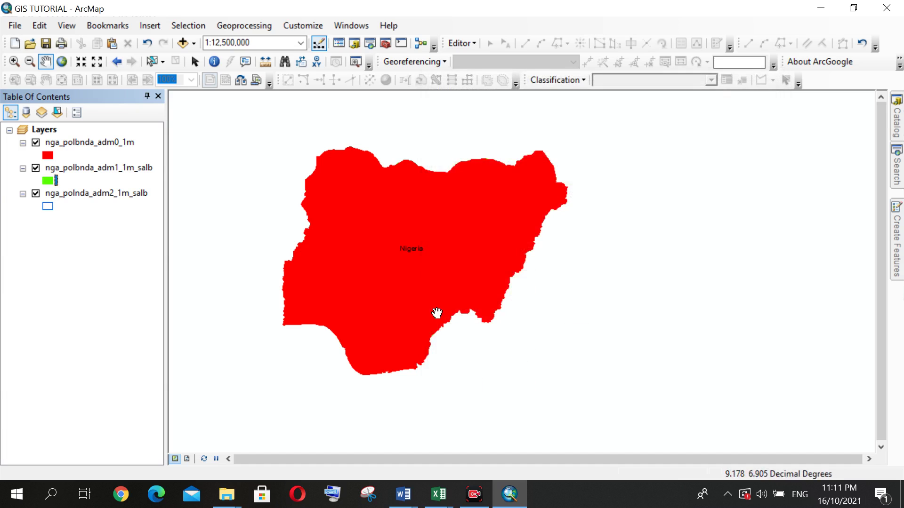
Fill the LGA layer nga_polnda_adm2_1m_salb with blue
click(48, 206)
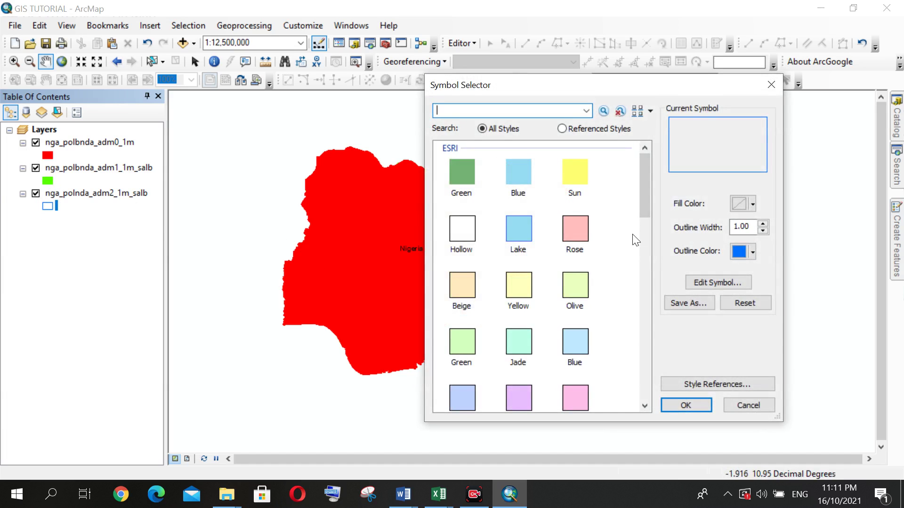
click(741, 206)
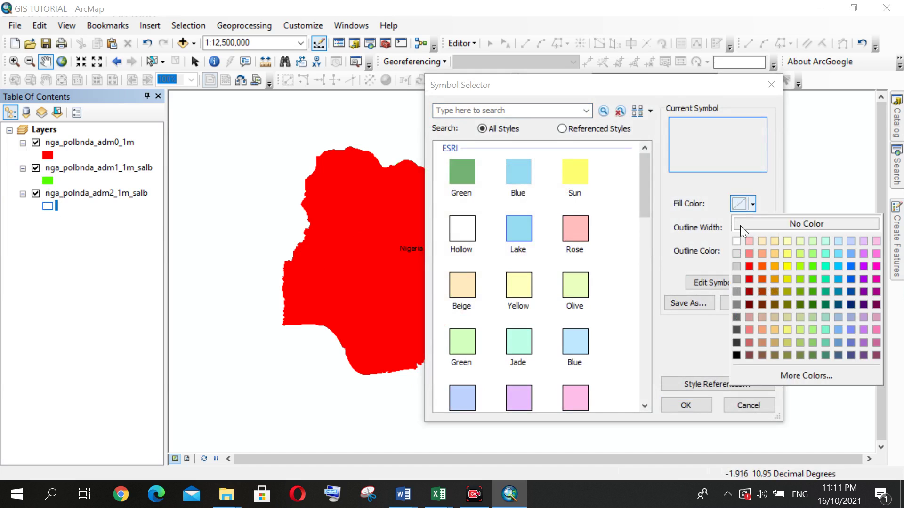
click(843, 274)
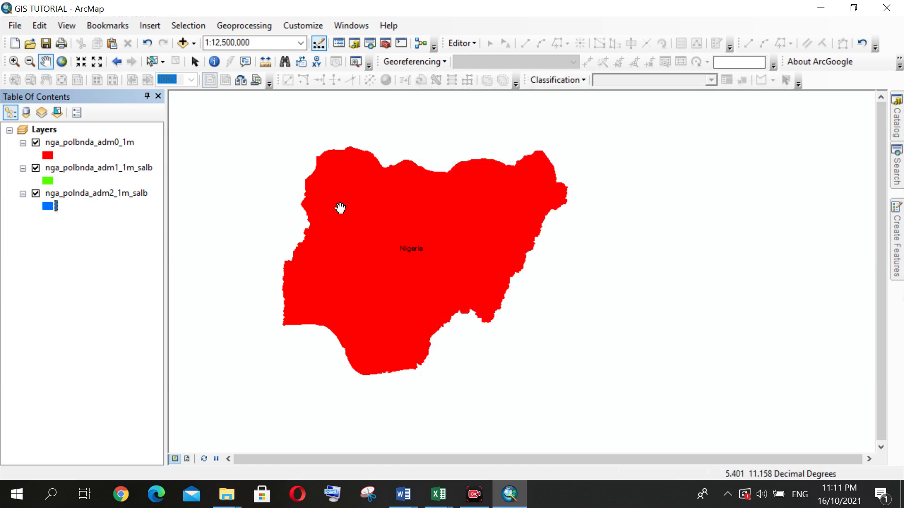
click(685, 405)
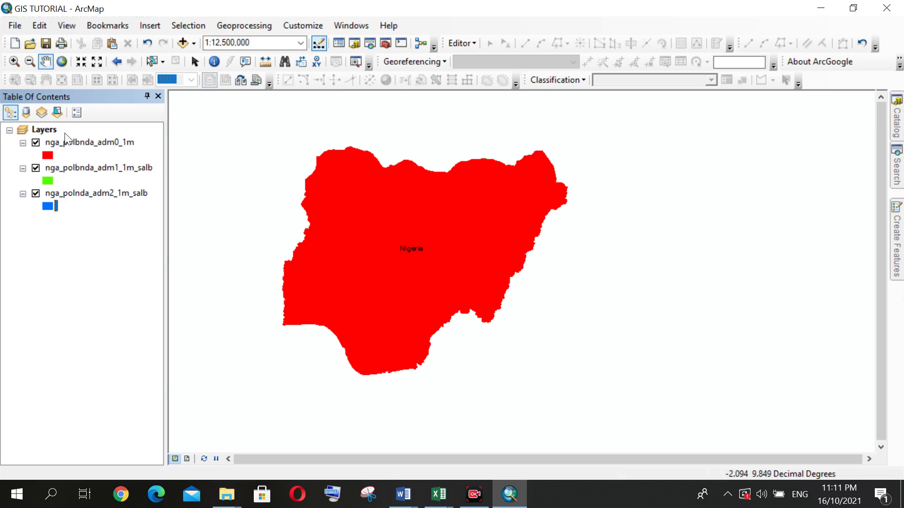
Drag layers in the Table of Contents until the order reads adm1, adm0, adm2
drag(71, 146, 40, 206)
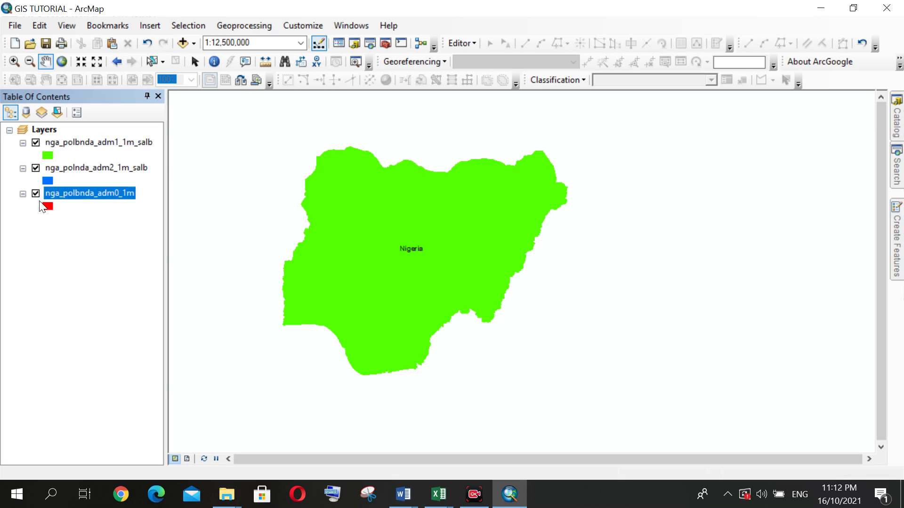
drag(72, 143, 70, 168)
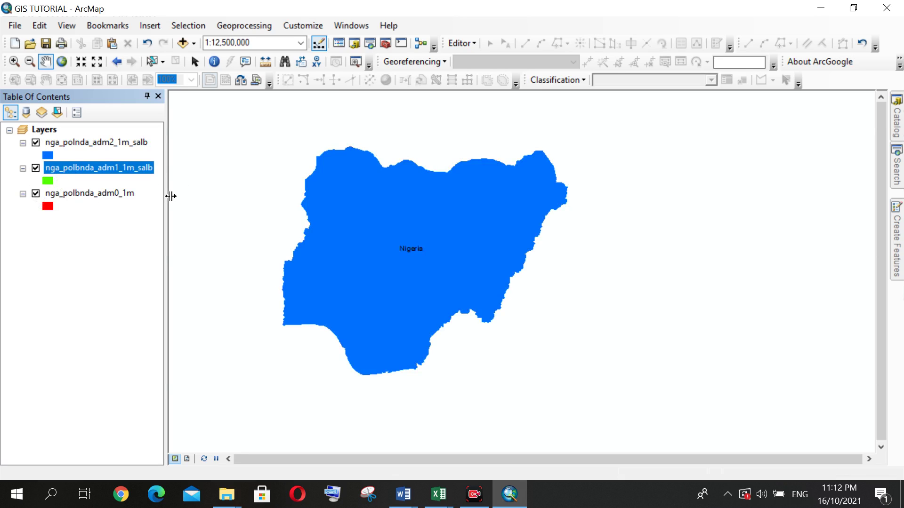
drag(88, 176, 76, 137)
drag(78, 195, 74, 158)
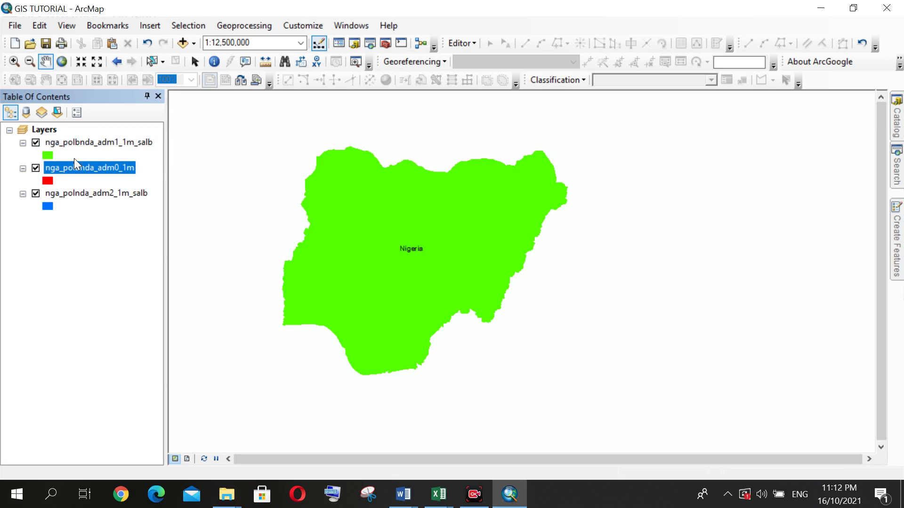
Apply the Hollow black-outline symbol to the adm1 and adm0 layers
click(46, 156)
click(461, 230)
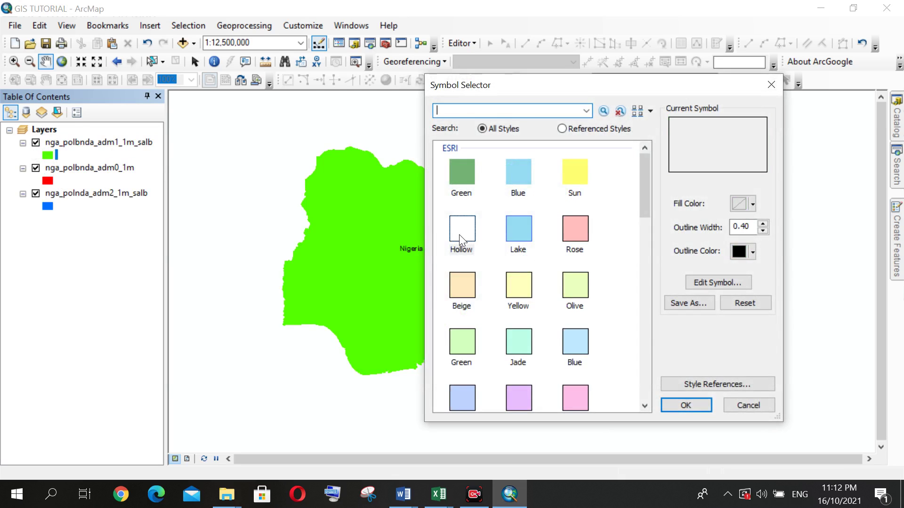
click(699, 406)
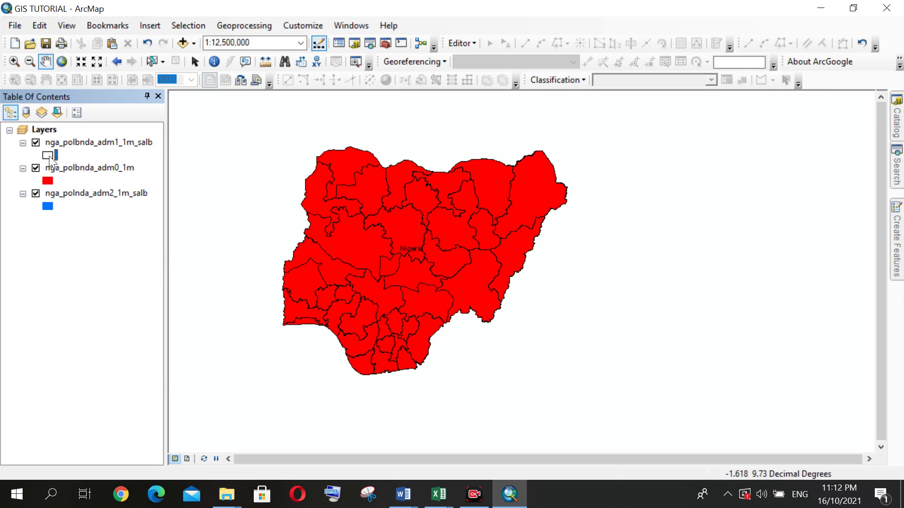
click(47, 181)
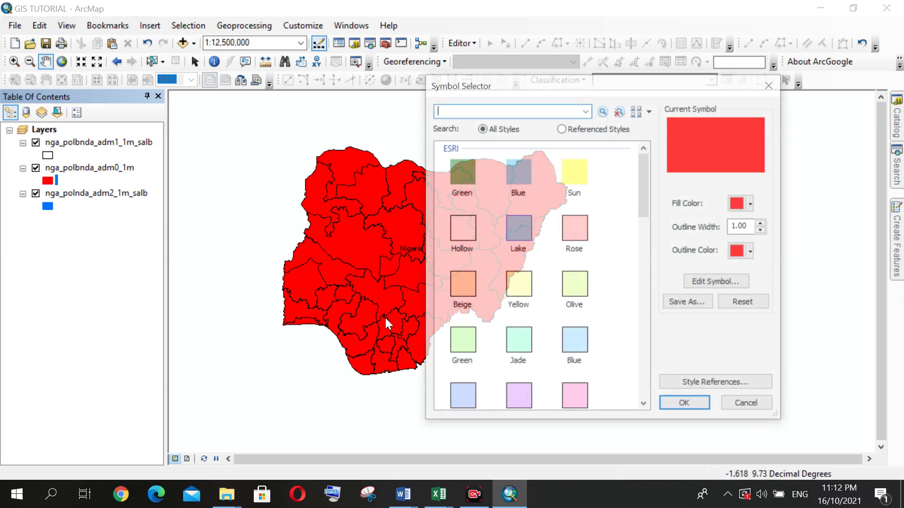
click(462, 231)
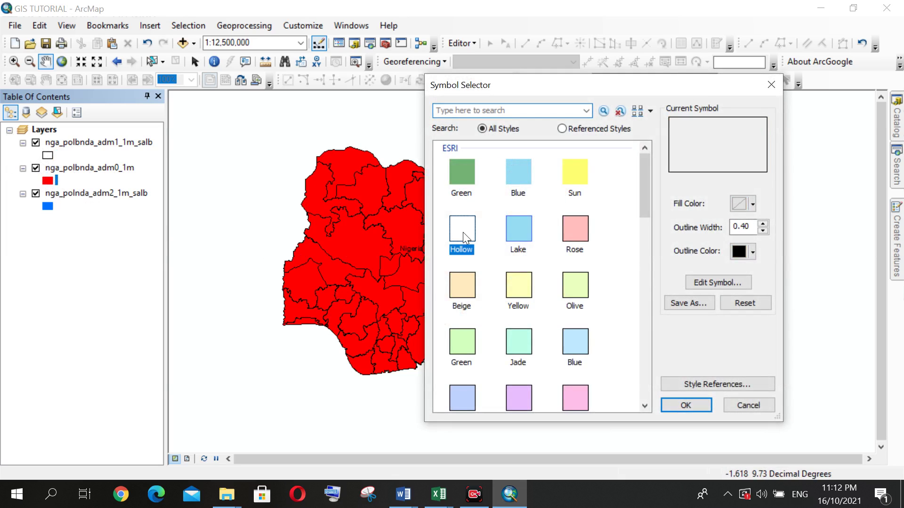
click(670, 401)
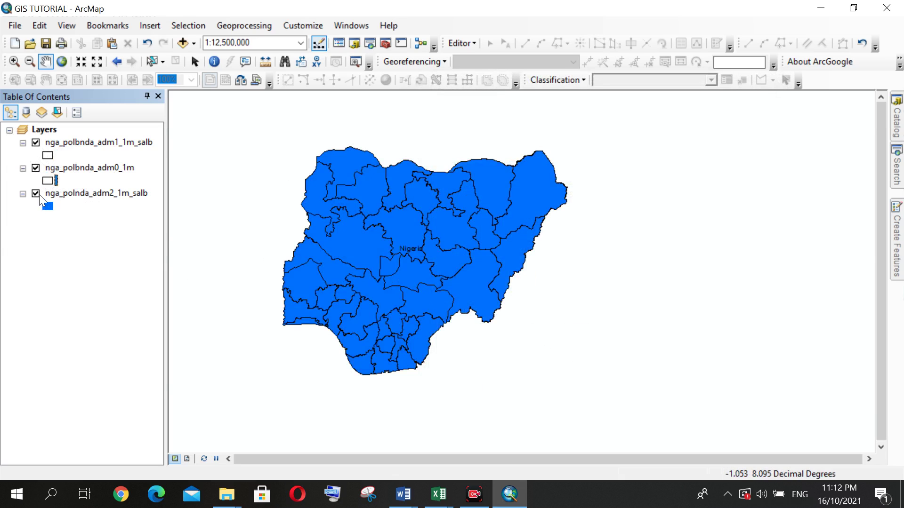
Apply the Hollow black-outline symbol to the adm2 LGA layer
click(47, 207)
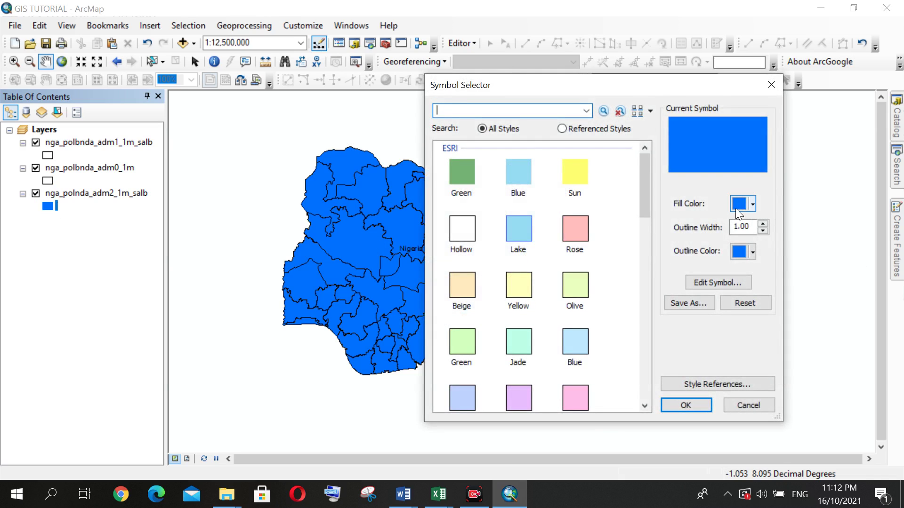
click(737, 205)
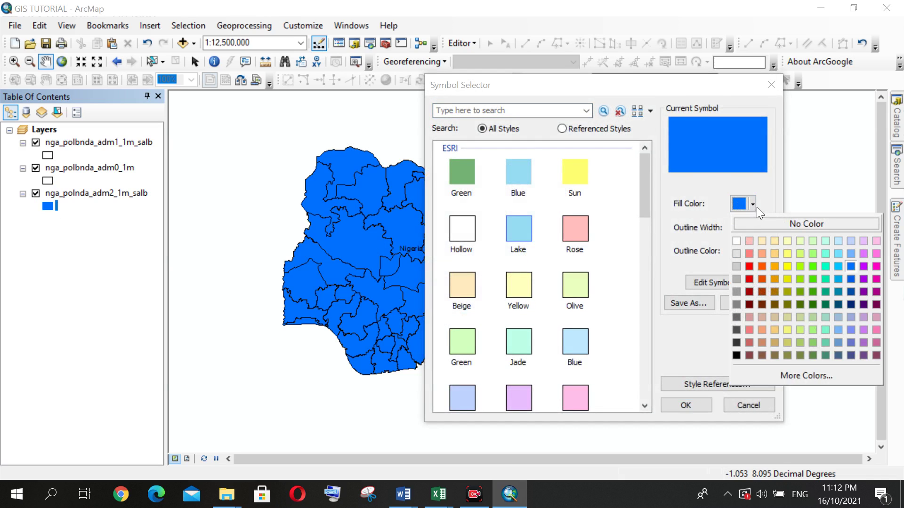
click(469, 233)
click(470, 233)
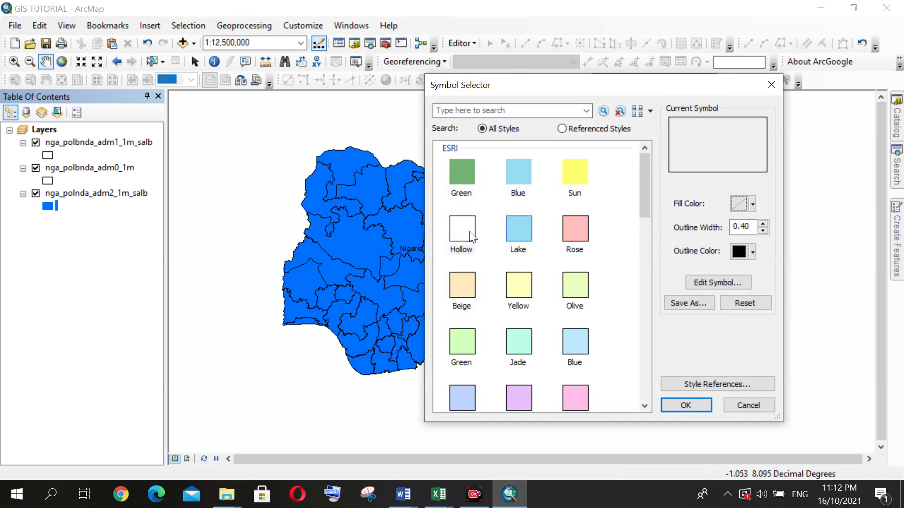
click(686, 406)
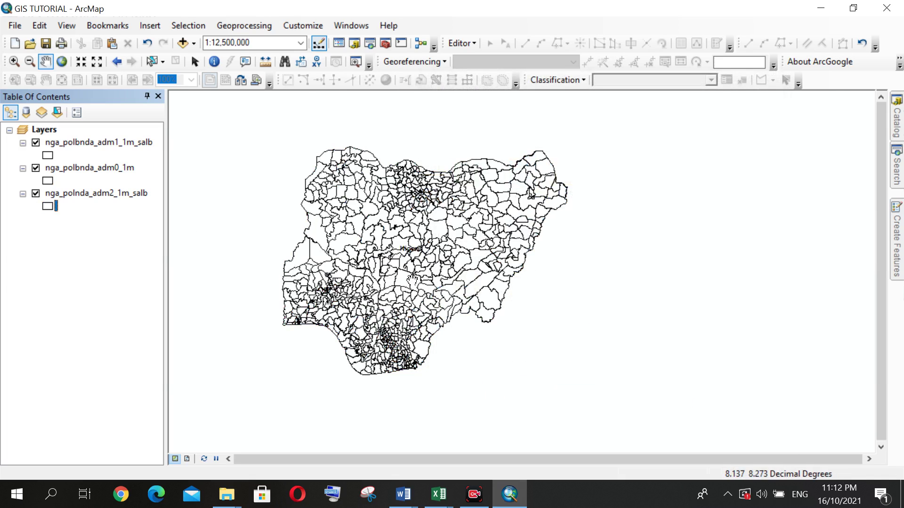
scroll(333, 296, down, 4)
scroll(333, 297, up, 4)
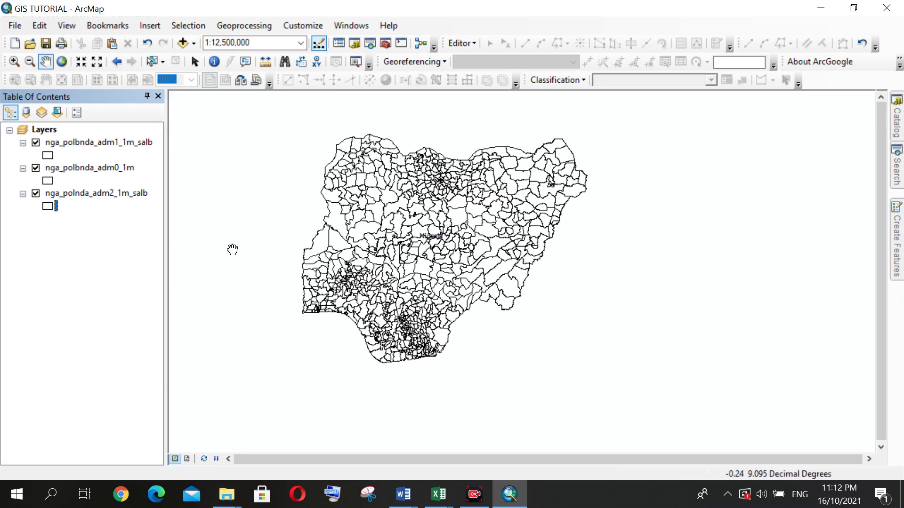
scroll(280, 268, up, 1)
scroll(399, 262, down, 2)
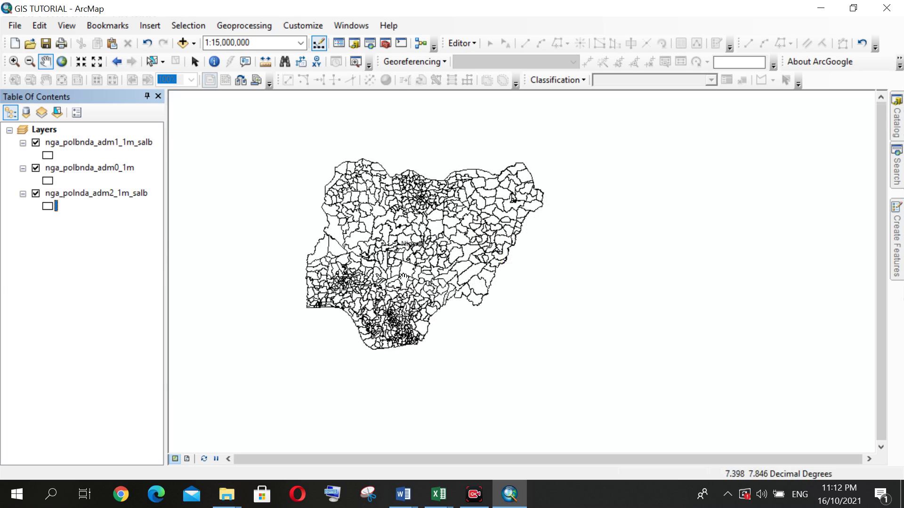
scroll(326, 246, up, 1)
scroll(326, 245, up, 1)
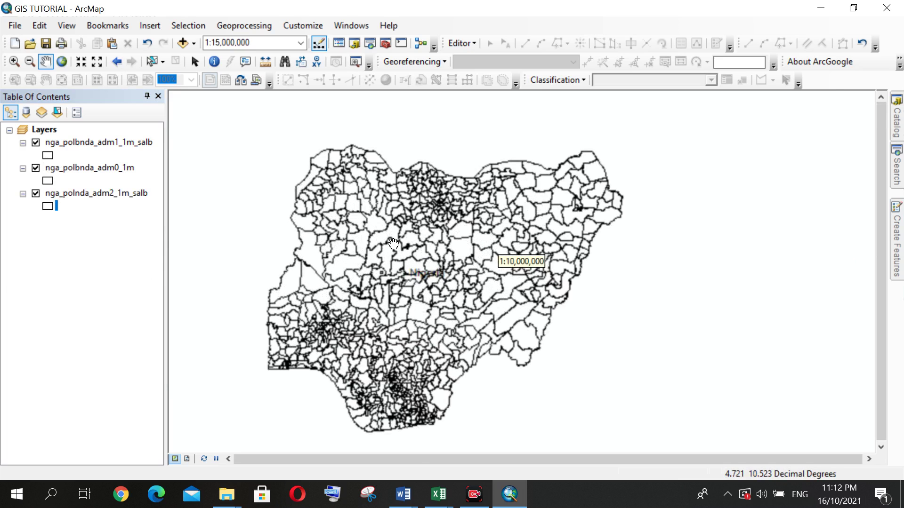
scroll(337, 260, down, 2)
scroll(338, 263, up, 4)
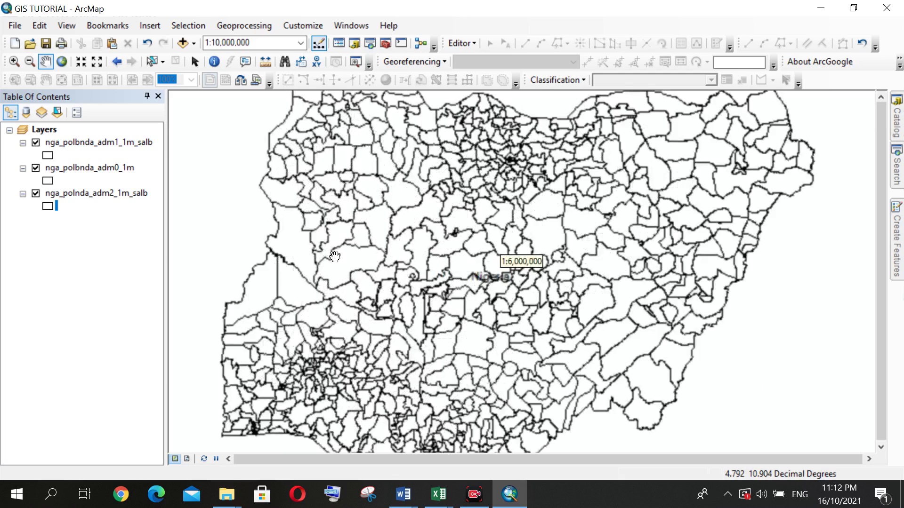
scroll(391, 299, down, 1)
scroll(494, 338, down, 2)
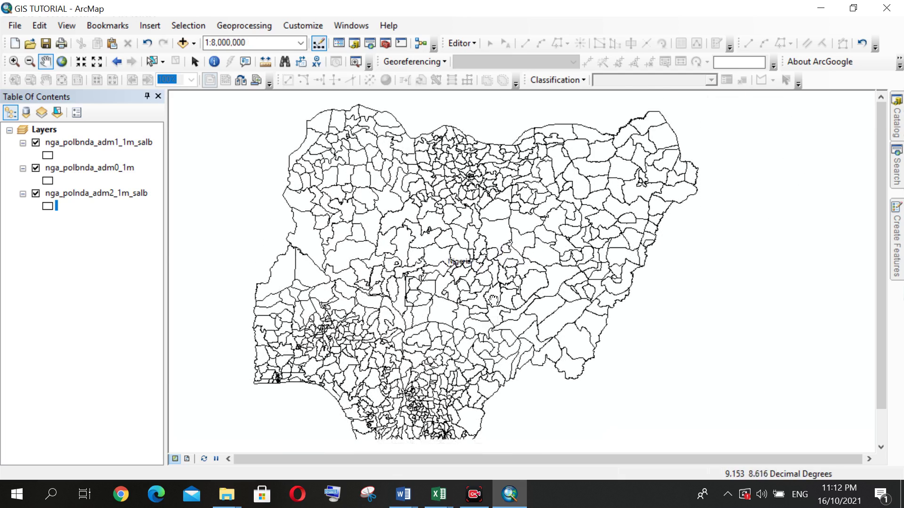